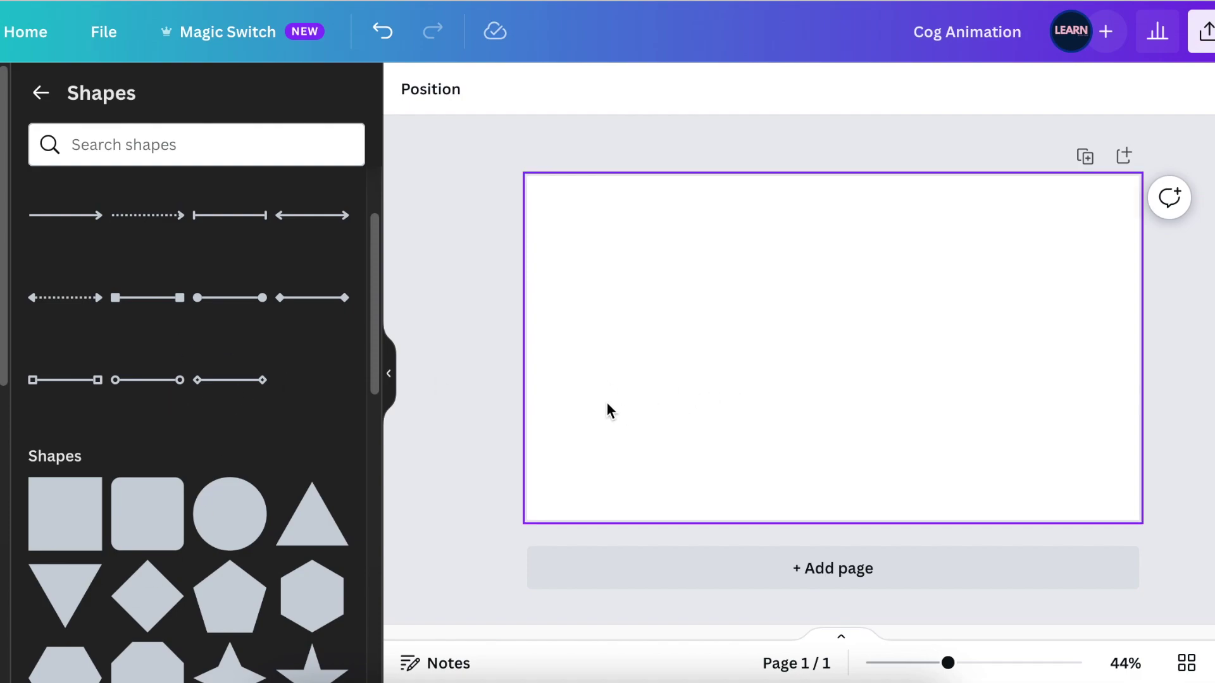
Add a circle, enlarge it near the top centre and fill it yellow
click(229, 515)
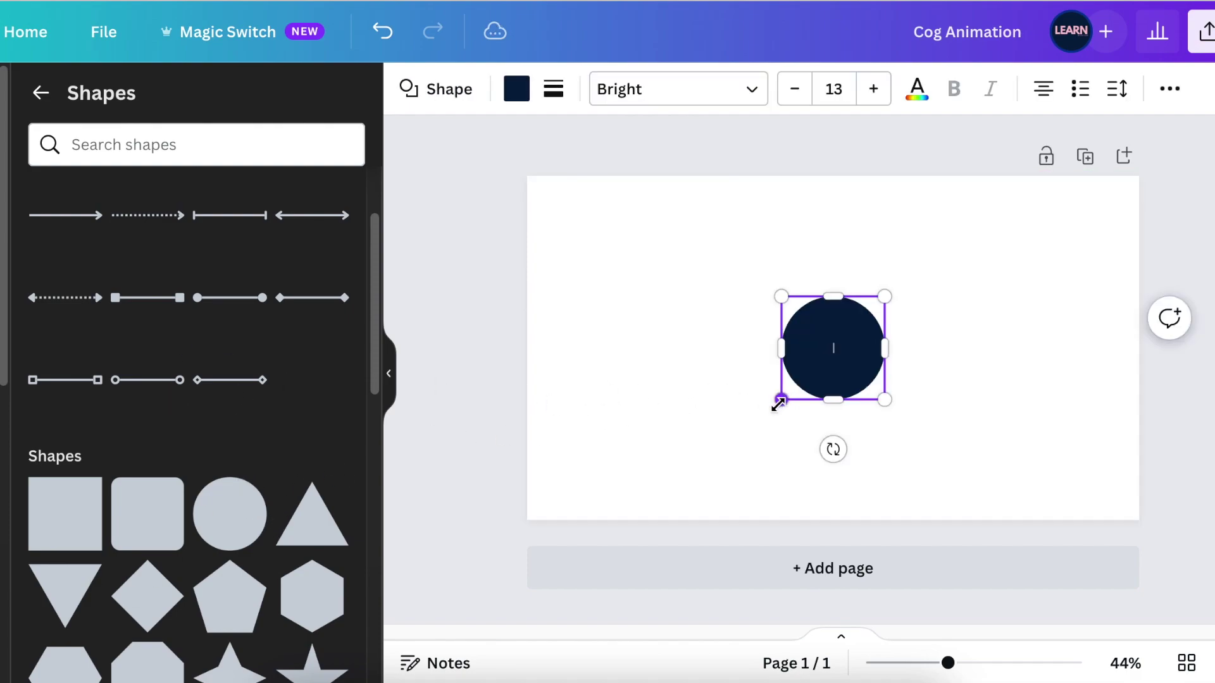
drag(781, 400, 737, 443)
drag(796, 402, 787, 332)
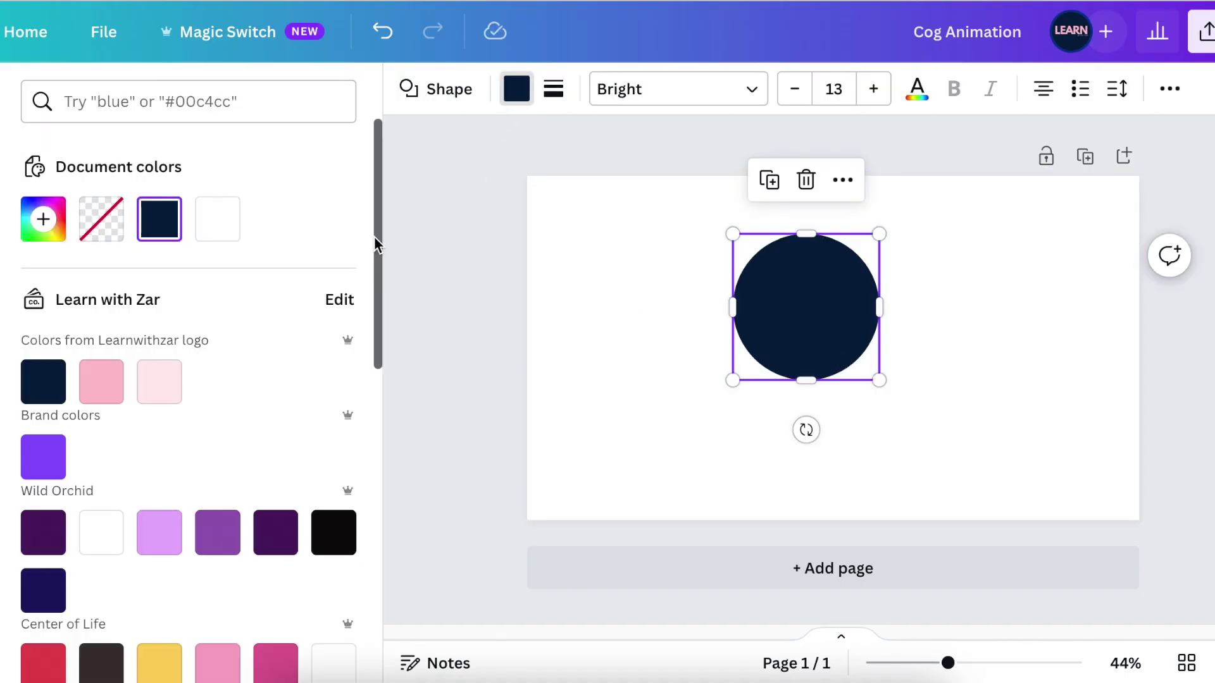
mouse_move(380, 215)
mouse_down()
mouse_move(365, 556)
mouse_move(384, 468)
mouse_up()
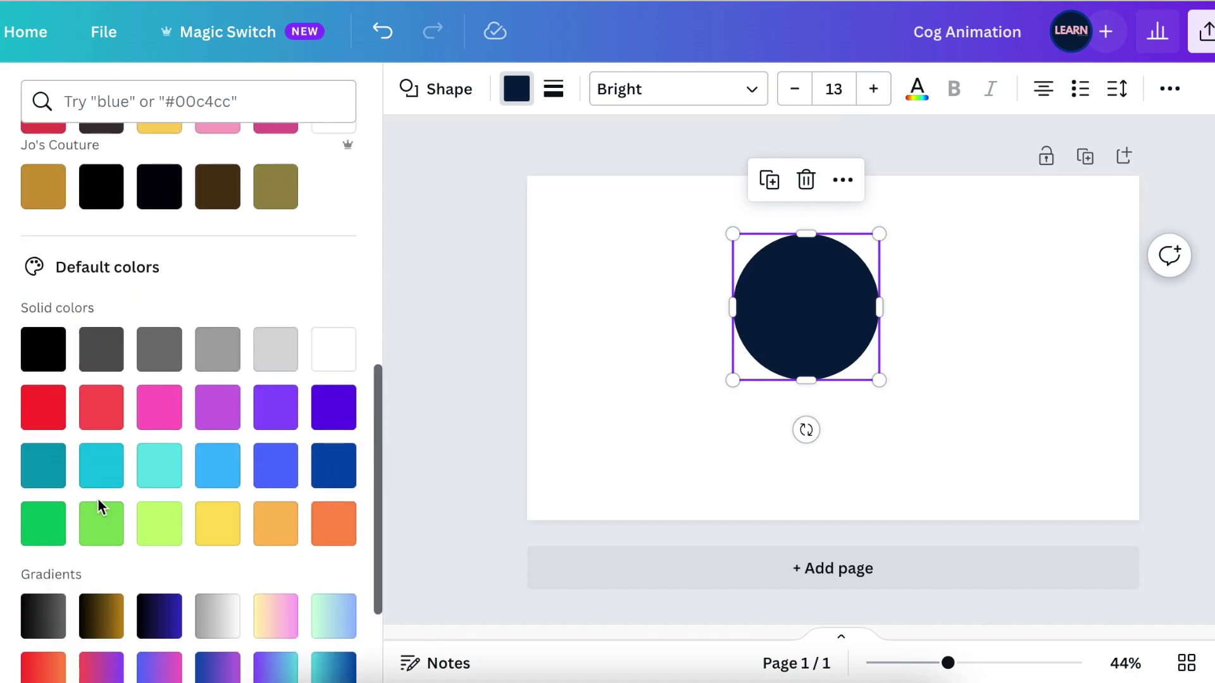
click(212, 533)
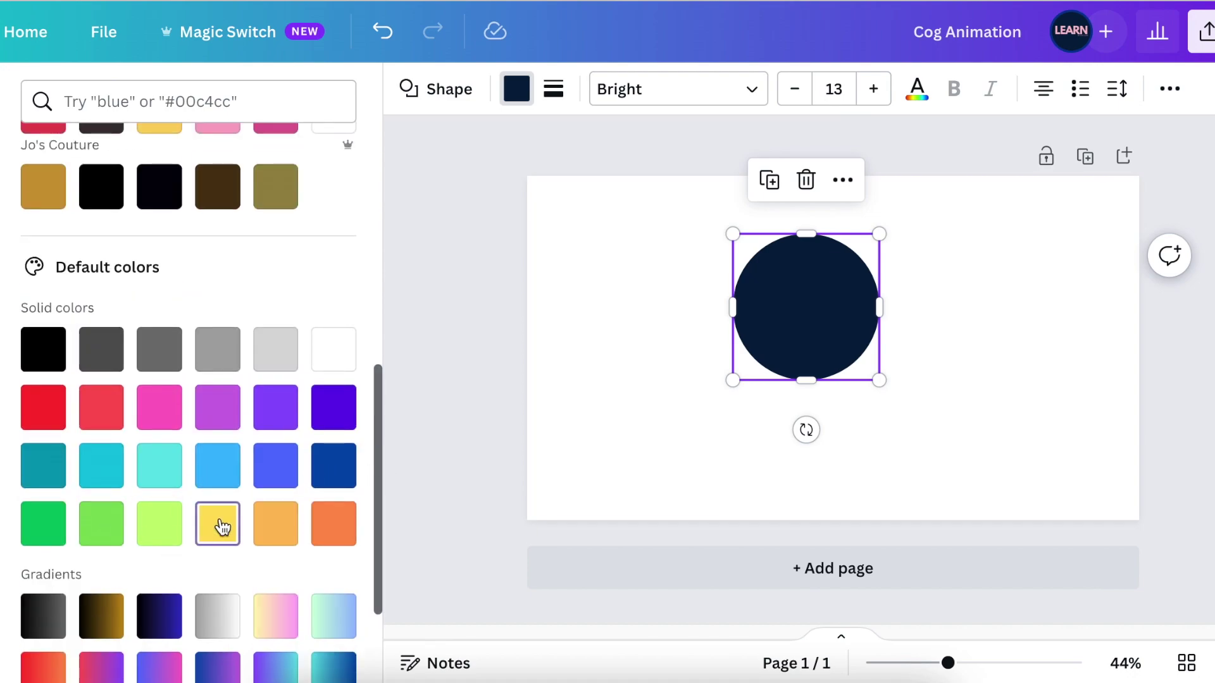
Duplicate the yellow circle and make the copy white
click(642, 376)
click(784, 336)
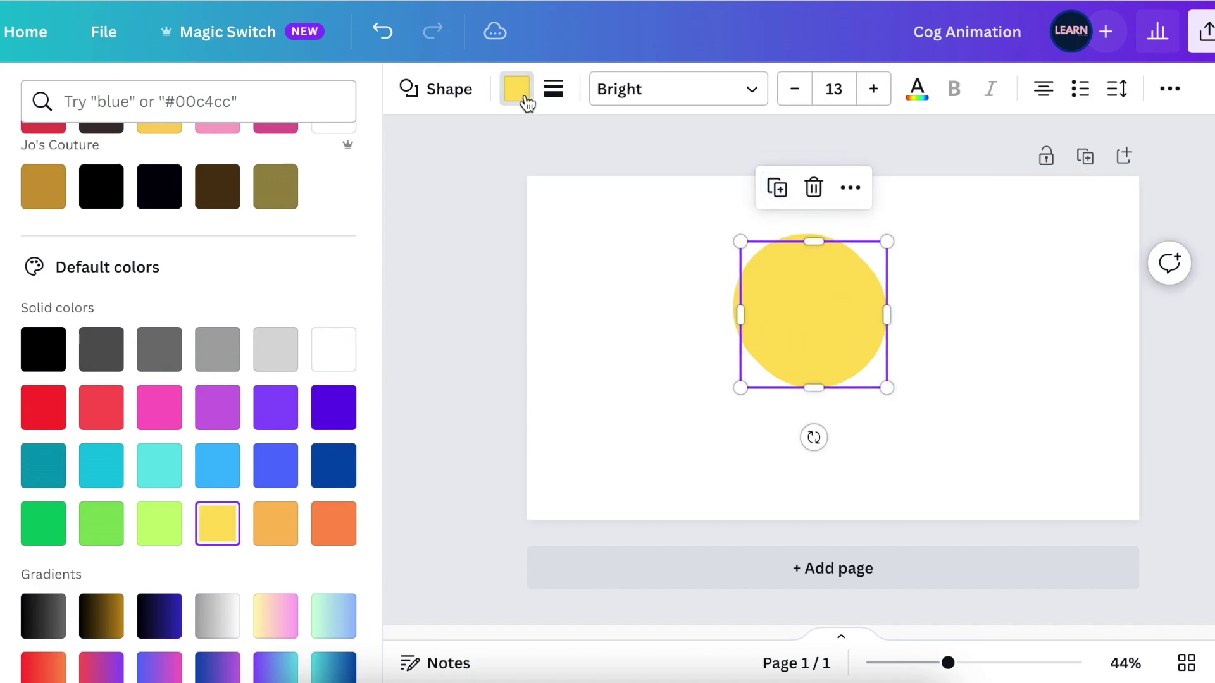
click(333, 349)
Shrink the white circle and centre it inside the ring
drag(886, 241, 846, 284)
drag(790, 345, 802, 315)
drag(861, 253, 839, 273)
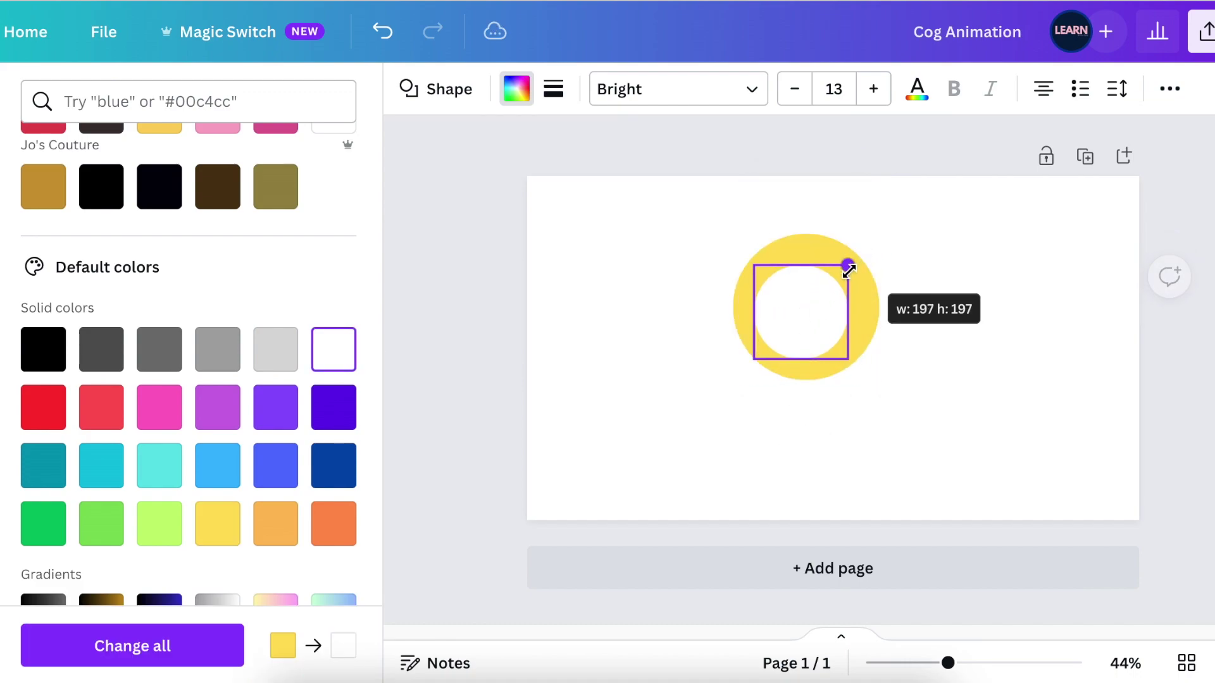
drag(794, 330, 803, 321)
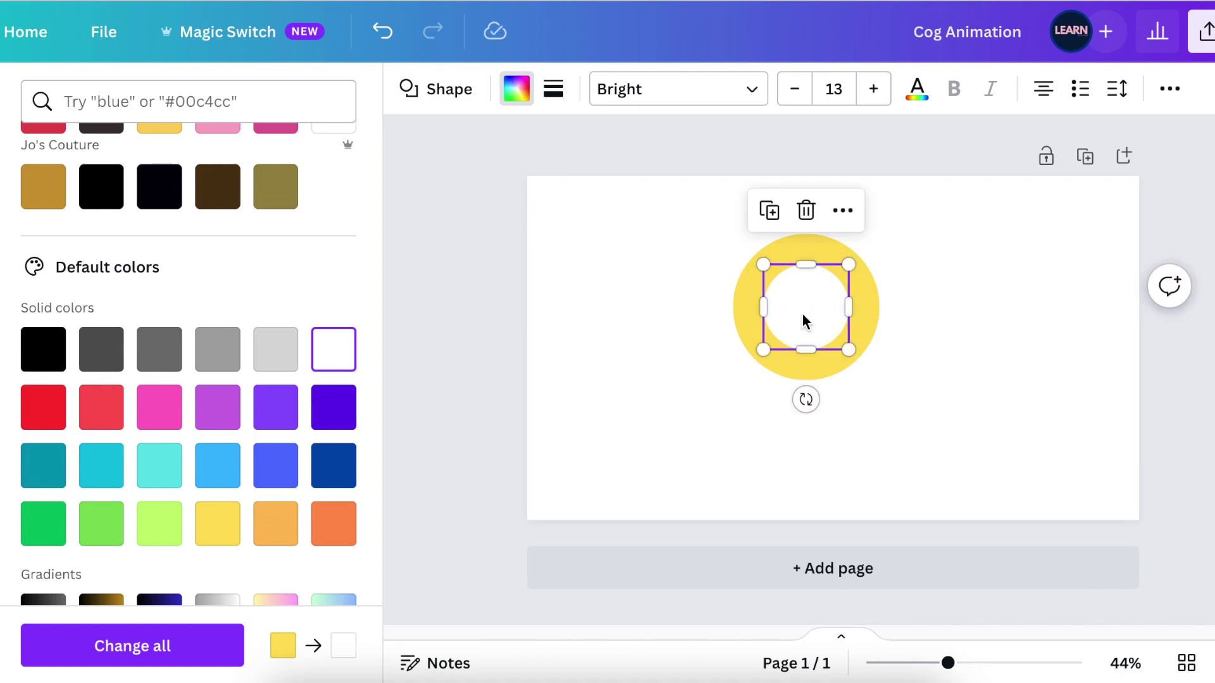
click(628, 479)
click(39, 178)
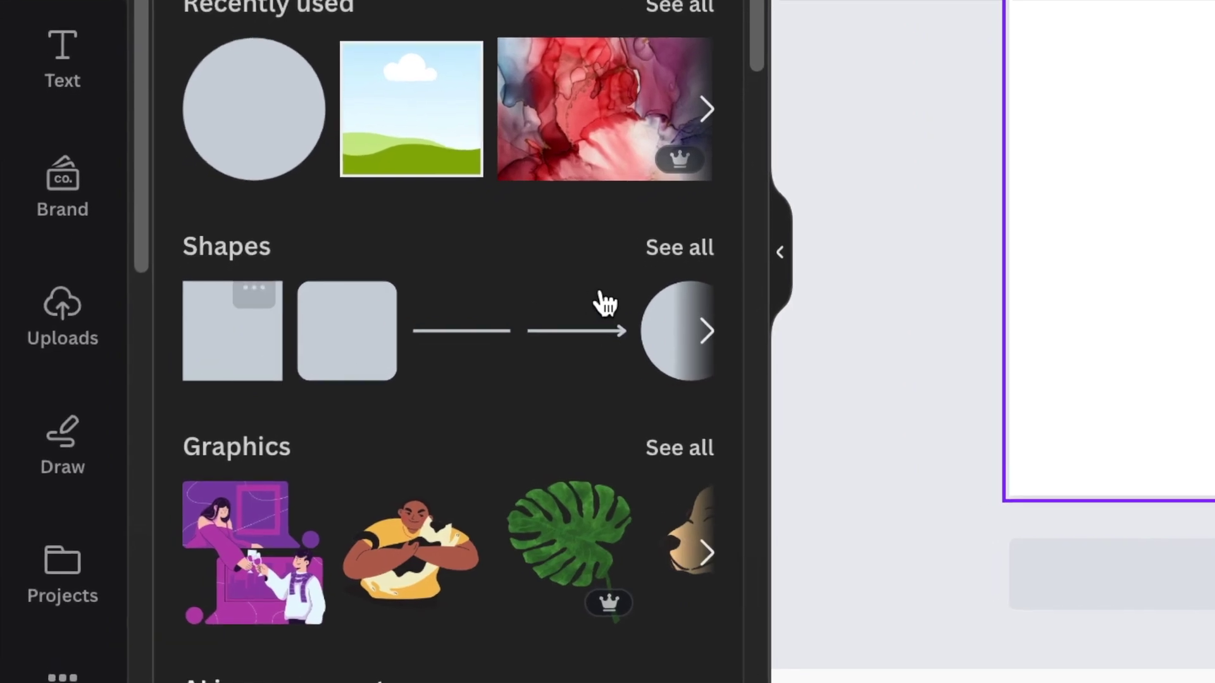
Add a white square from all shapes and shrink it into a small notch
click(665, 245)
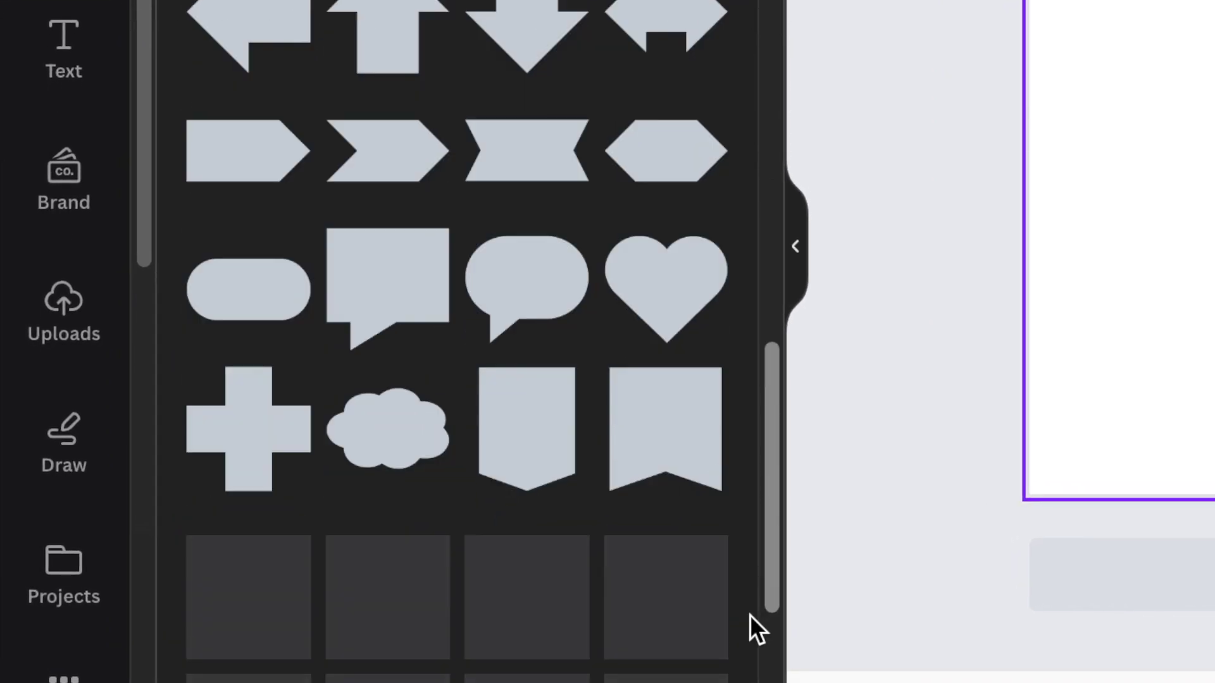
drag(765, 7, 751, 626)
scroll(455, 342, down, 1)
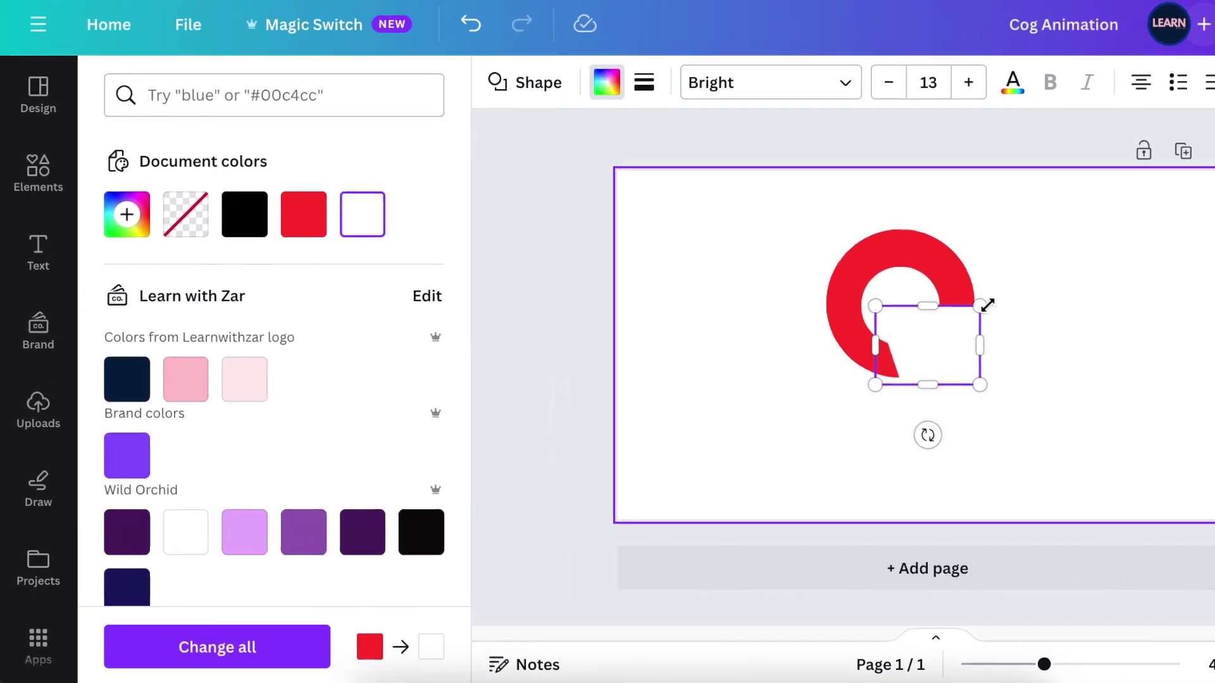
drag(987, 305, 921, 358)
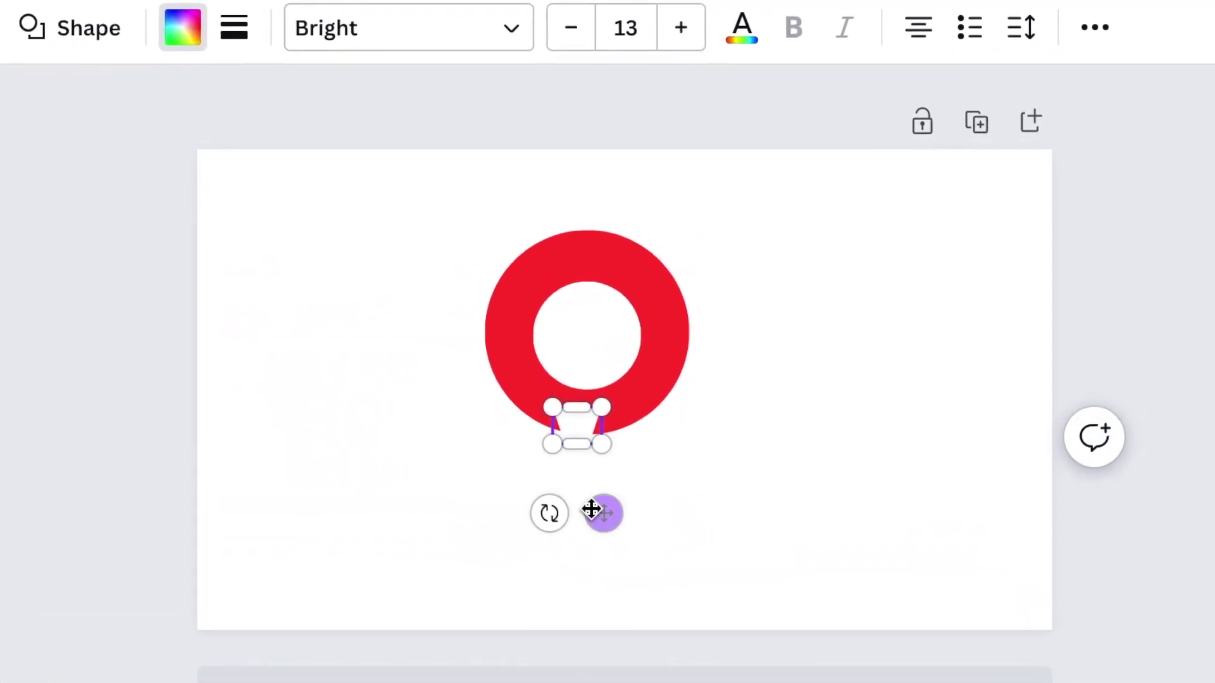
Place tilted white notches on the ring's top and upper-right edges
drag(730, 477, 731, 297)
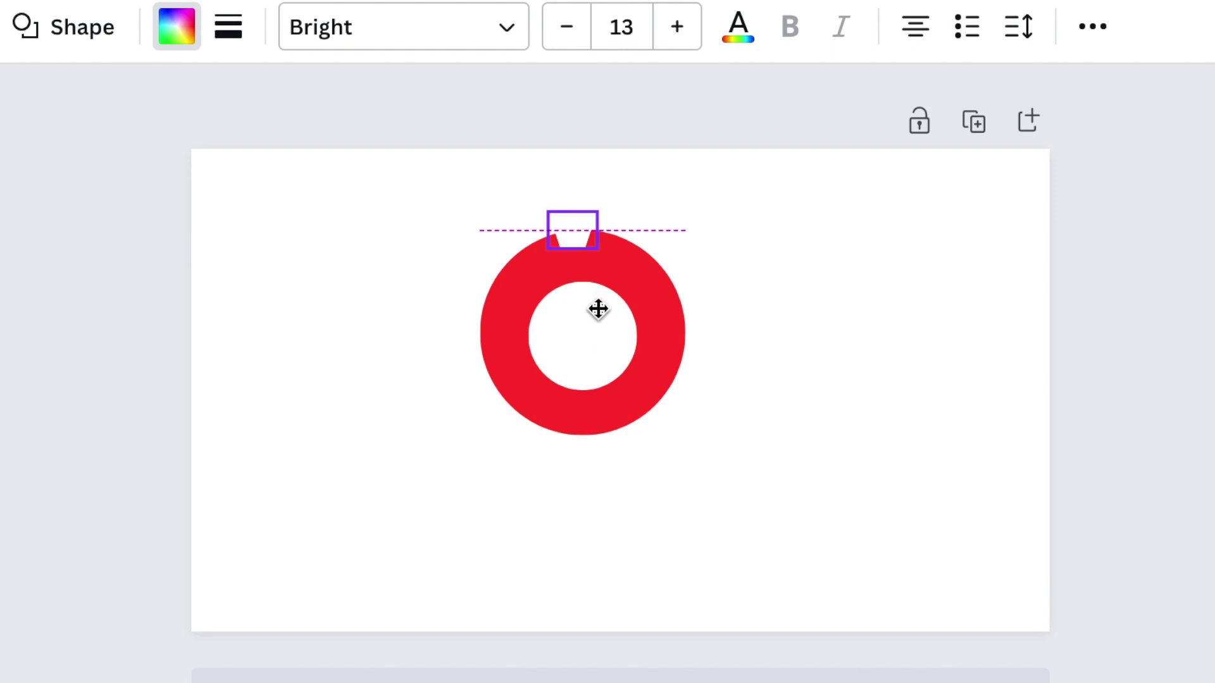
drag(547, 318, 568, 322)
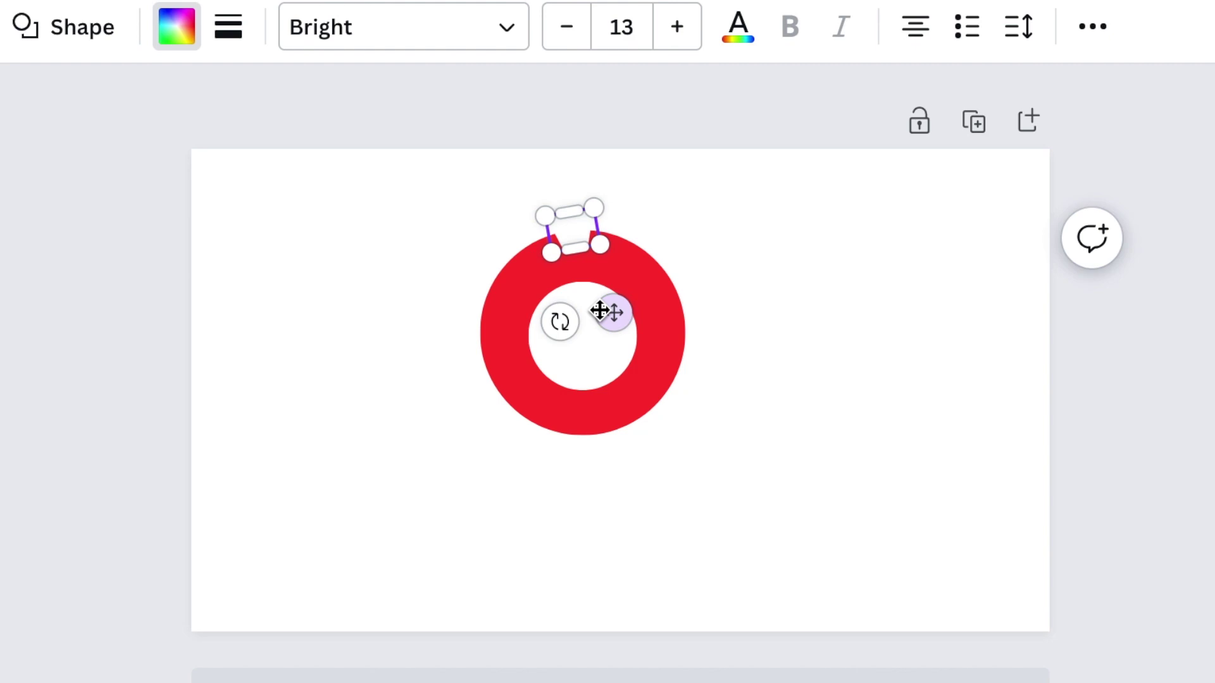
mouse_move(608, 316)
mouse_down()
mouse_move(549, 326)
mouse_move(617, 307)
mouse_move(681, 340)
mouse_up()
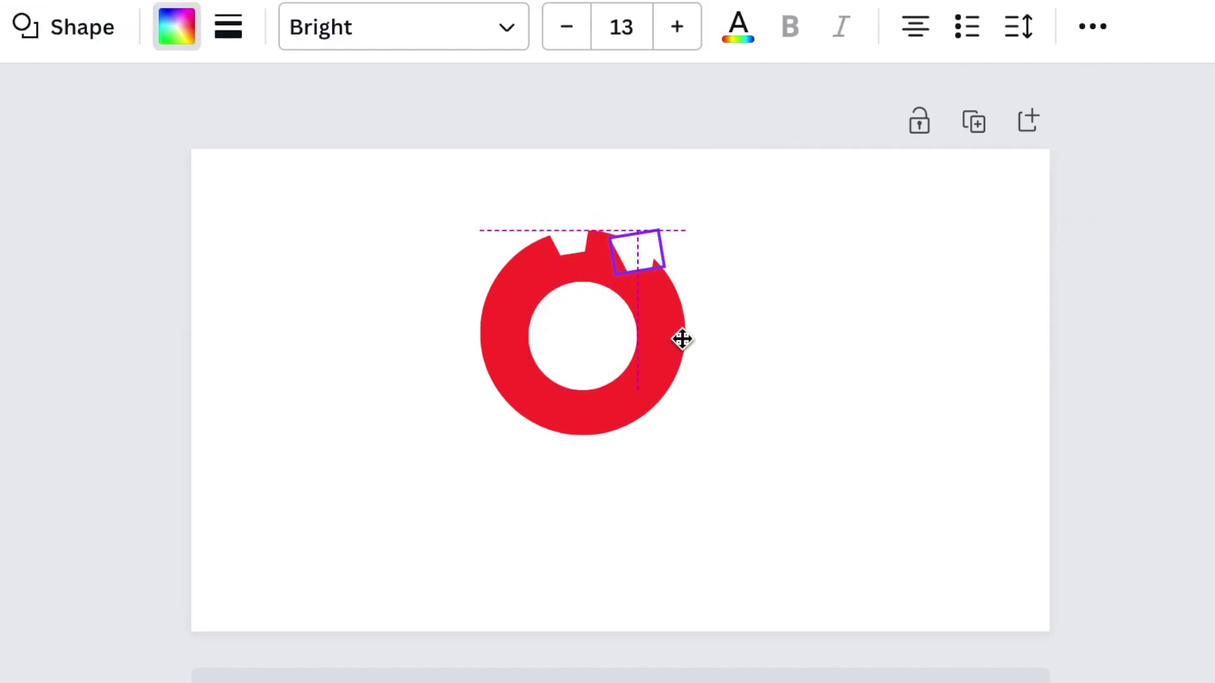
mouse_move(681, 340)
mouse_down()
mouse_move(645, 388)
mouse_move(574, 298)
mouse_move(550, 495)
mouse_move(504, 461)
mouse_up()
click(688, 321)
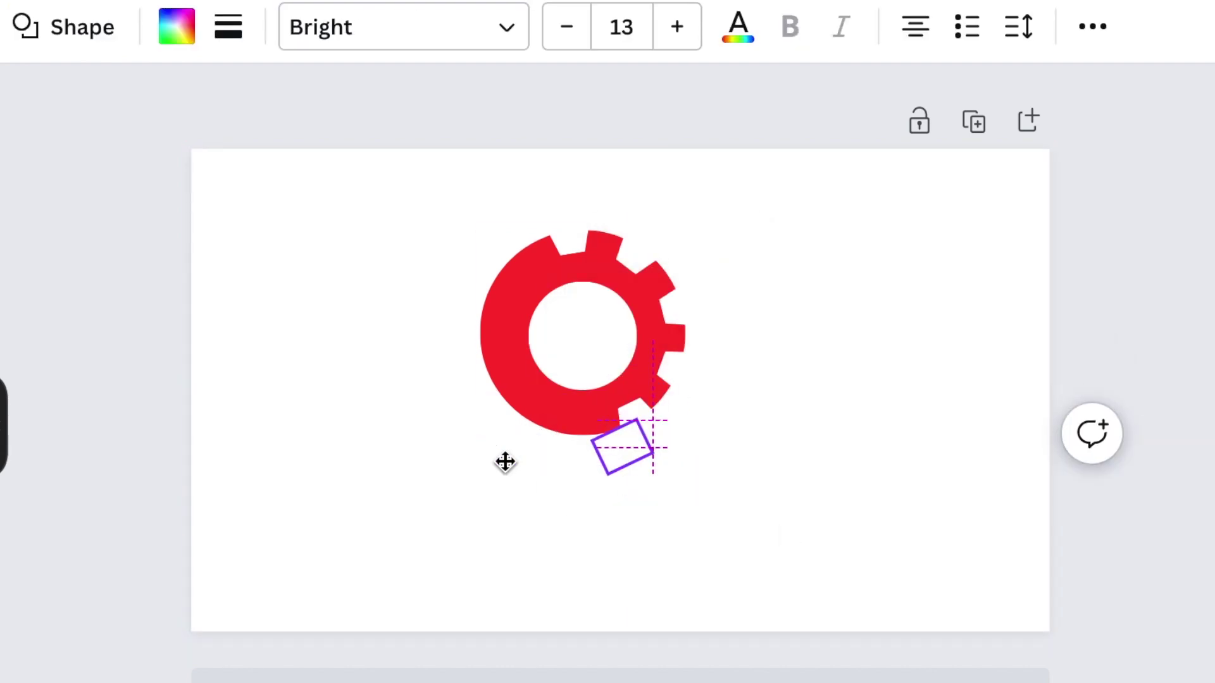
Move a notch to the cog's lower-left and rotate it to follow the ring's edge
click(849, 564)
click(599, 446)
mouse_move(670, 415)
mouse_down()
mouse_move(604, 408)
mouse_move(607, 396)
mouse_up()
click(486, 469)
click(503, 404)
mouse_move(503, 452)
mouse_down()
mouse_move(545, 477)
mouse_move(518, 447)
mouse_move(461, 428)
mouse_up()
click(496, 443)
click(496, 412)
click(696, 553)
Swing further notches into place around the rest of the ring
click(479, 342)
drag(525, 405, 559, 341)
click(832, 486)
click(582, 335)
mouse_move(580, 458)
mouse_down()
mouse_move(540, 347)
mouse_move(565, 358)
mouse_up()
click(912, 515)
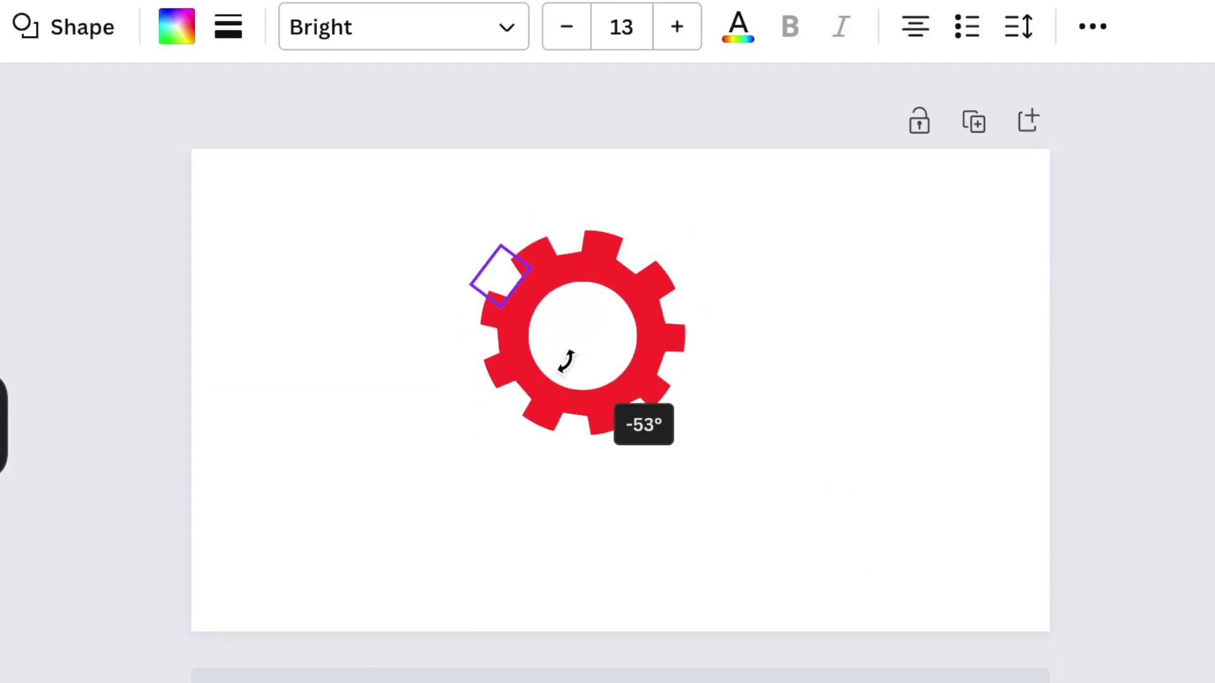
click(789, 544)
click(560, 239)
click(848, 474)
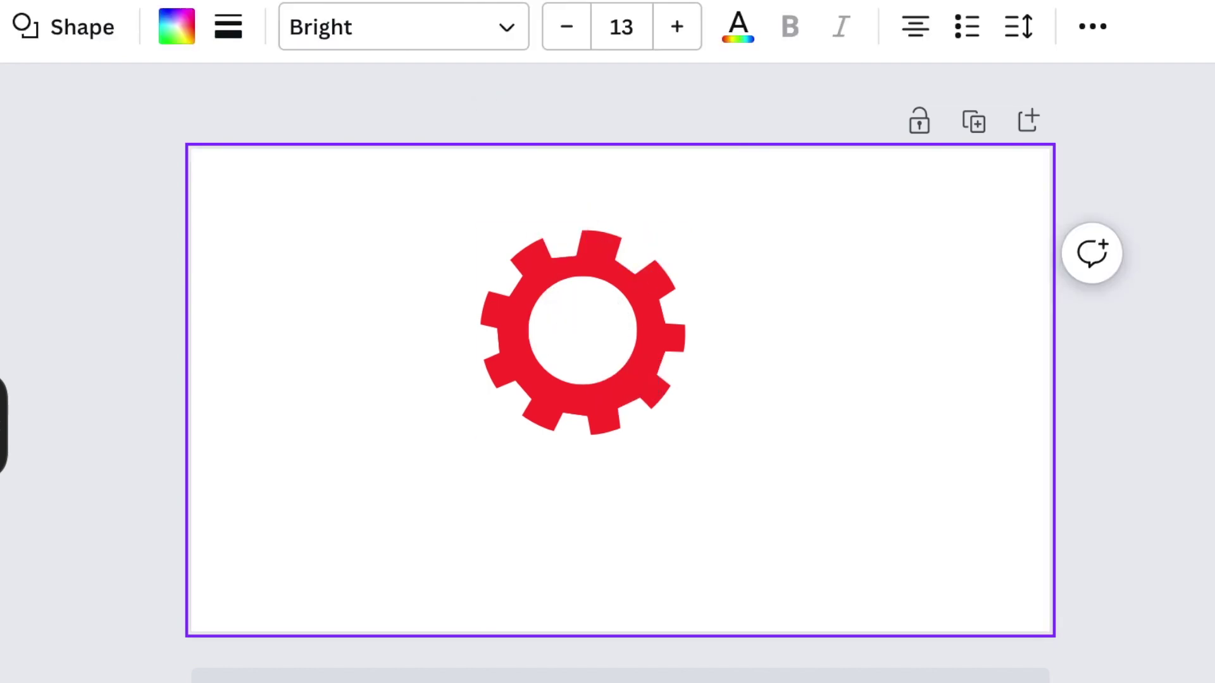
click(560, 239)
click(512, 212)
click(513, 215)
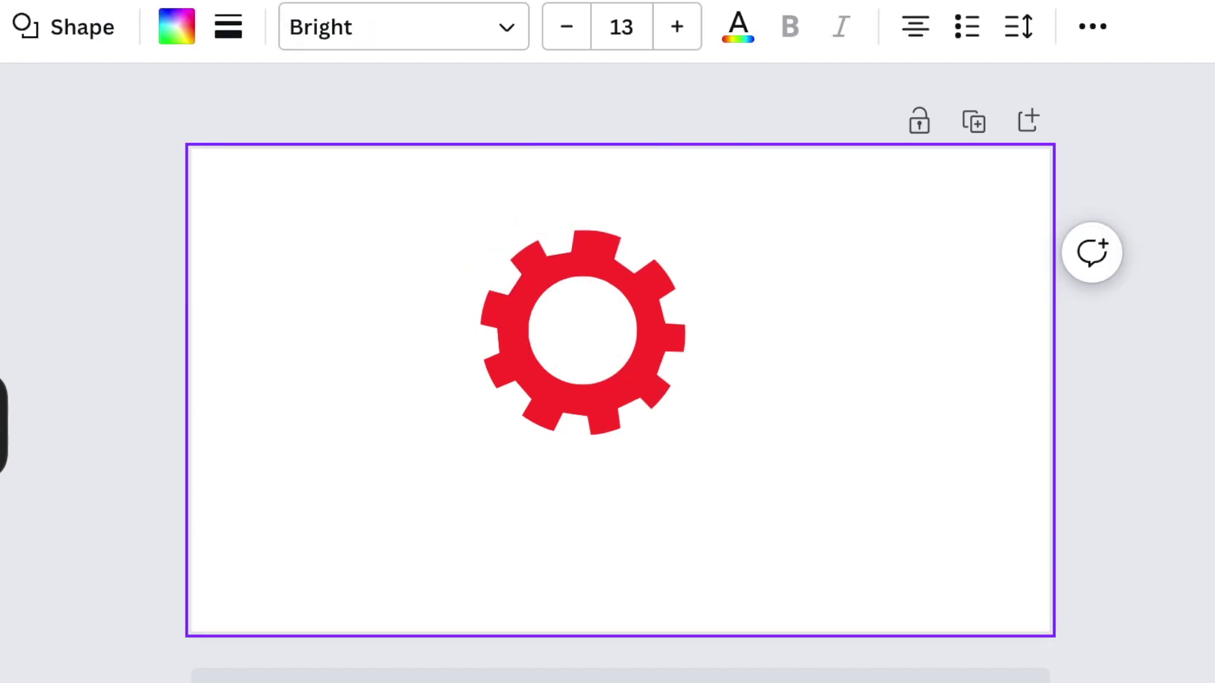
Set the last notch on the right side, then download the cog as a transparent PNG
drag(550, 301, 542, 328)
click(876, 443)
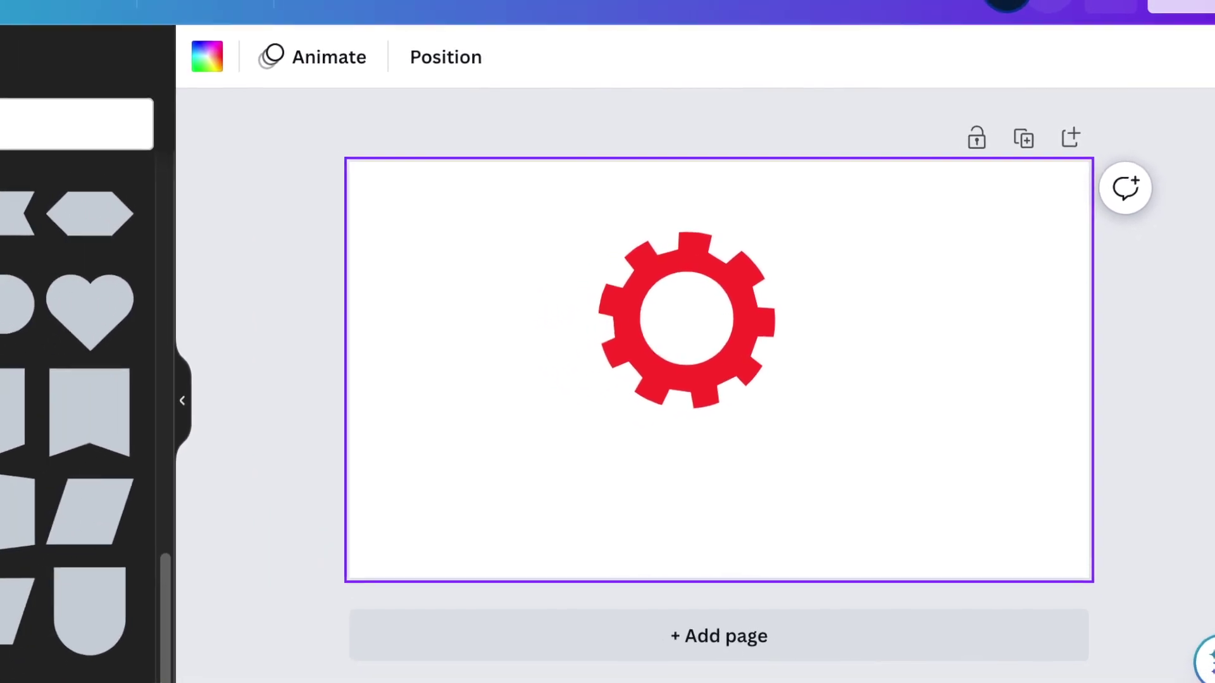
click(1191, 17)
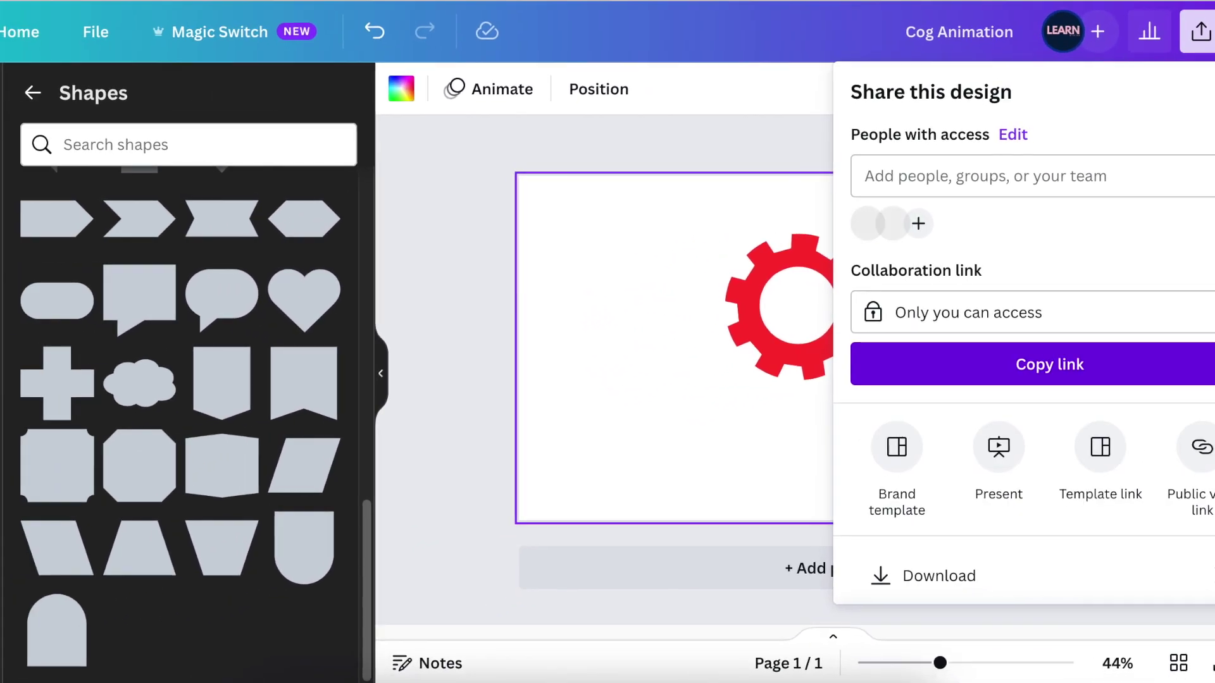
click(1002, 587)
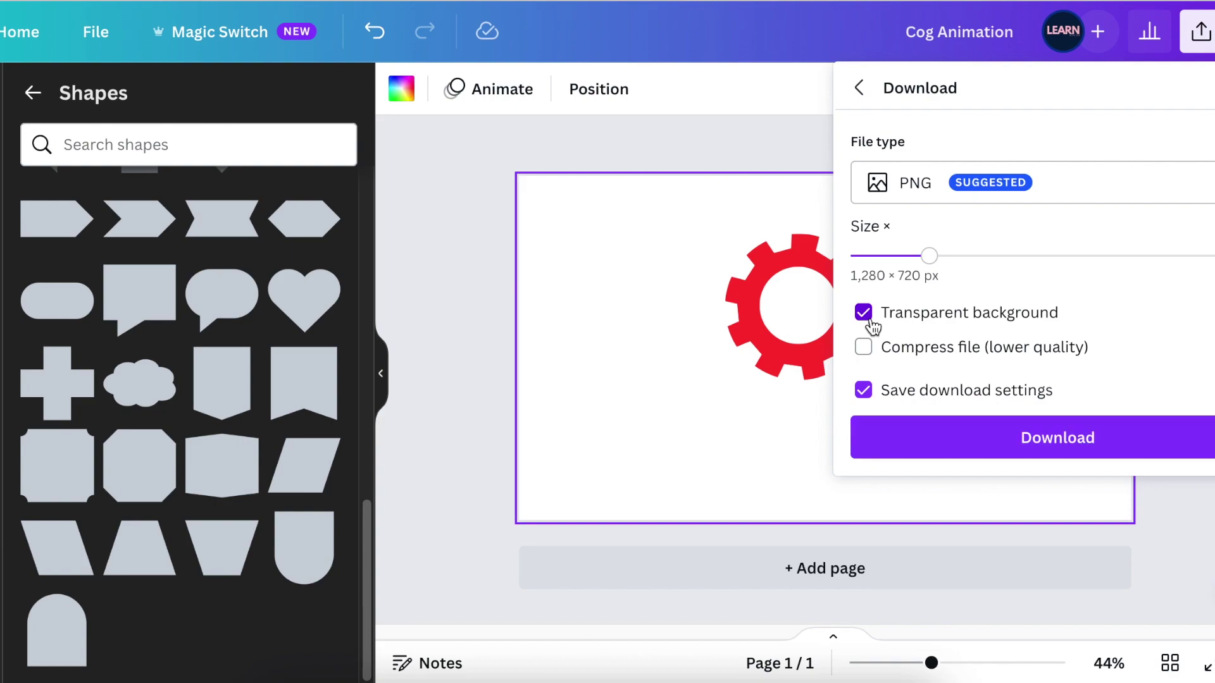
click(1024, 443)
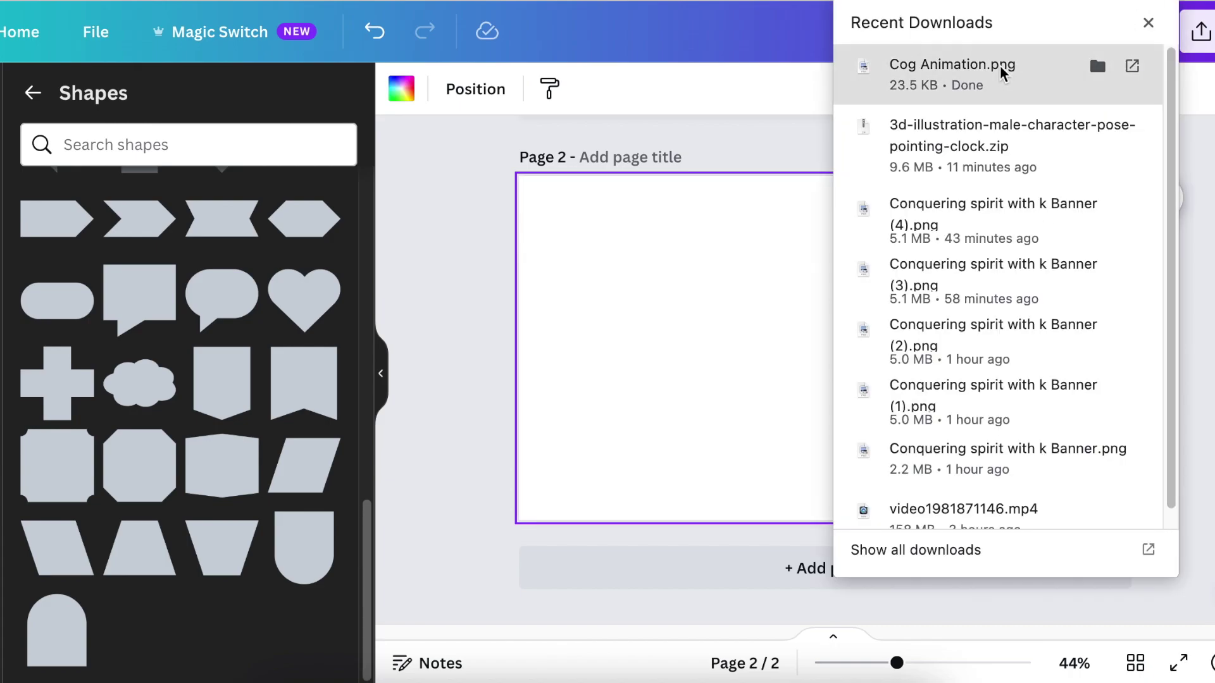
Place Cog Animation.png from Recent Downloads onto page 2 and open its photo editor
drag(1000, 66, 813, 458)
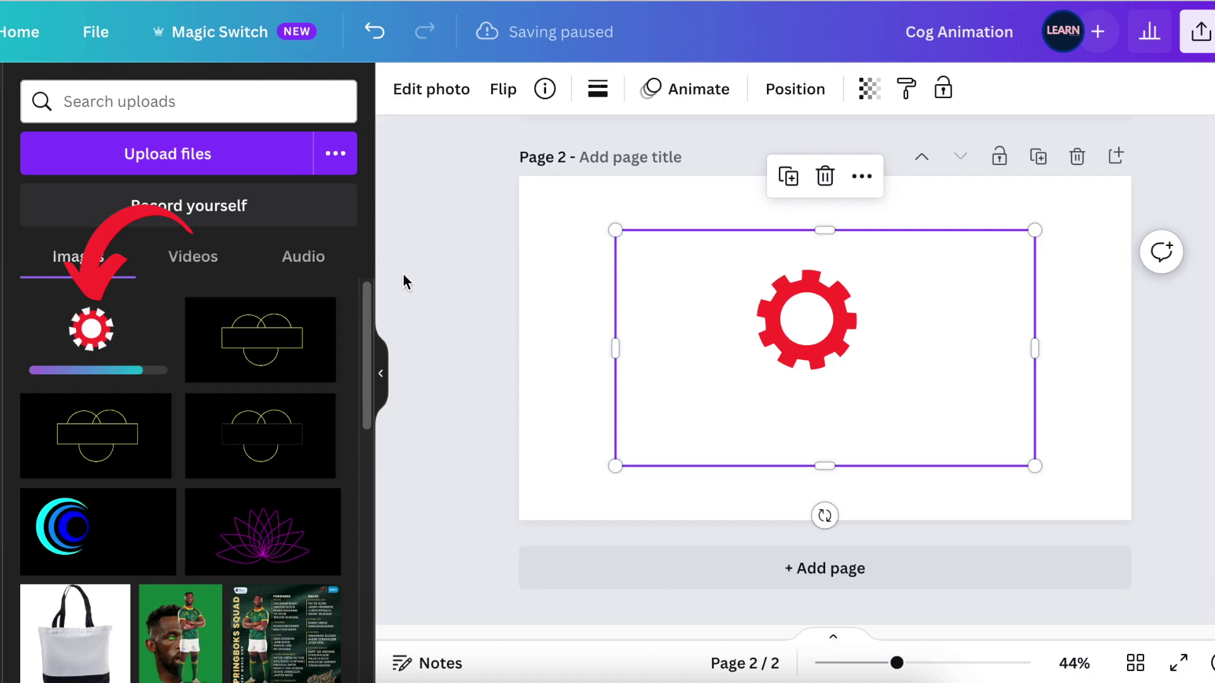
click(262, 604)
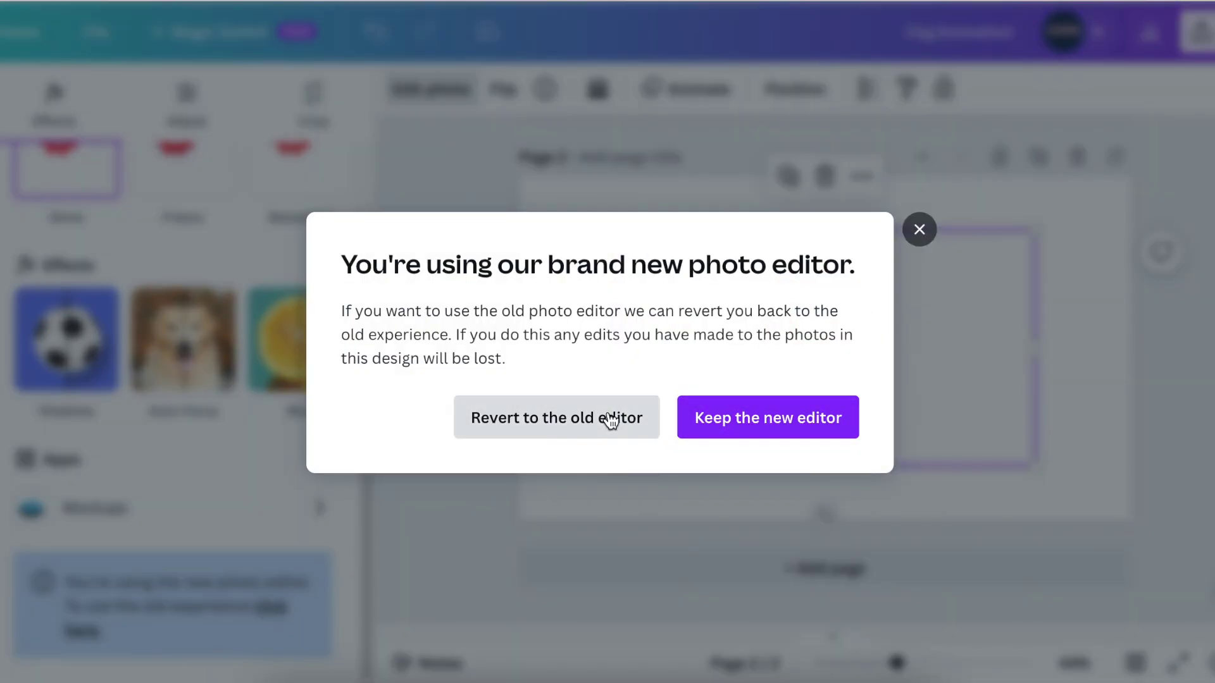
Apply BG Remover to the cog image in the old photo editor
click(610, 418)
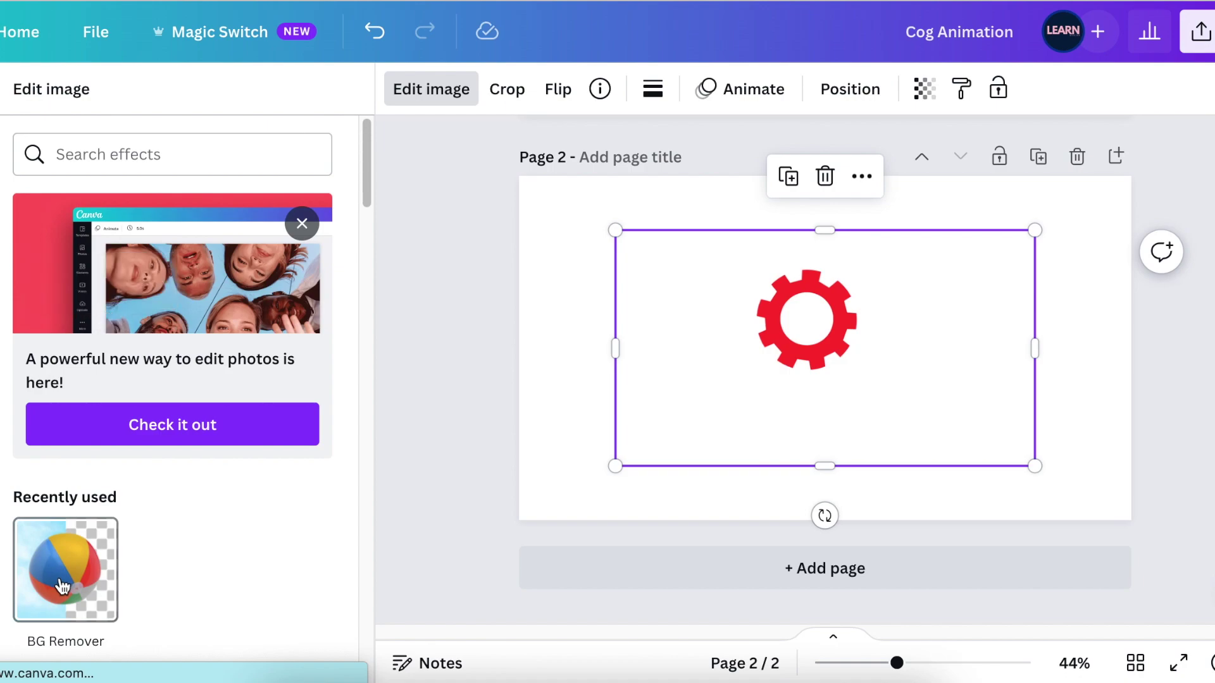
click(67, 582)
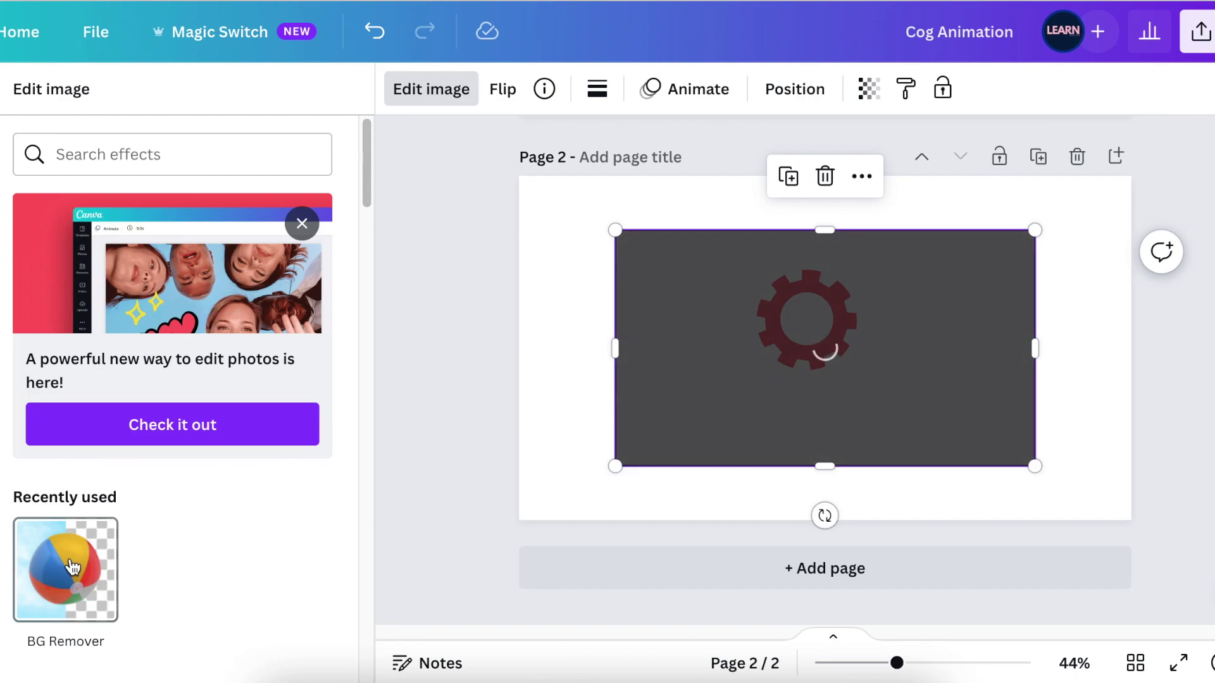
click(269, 648)
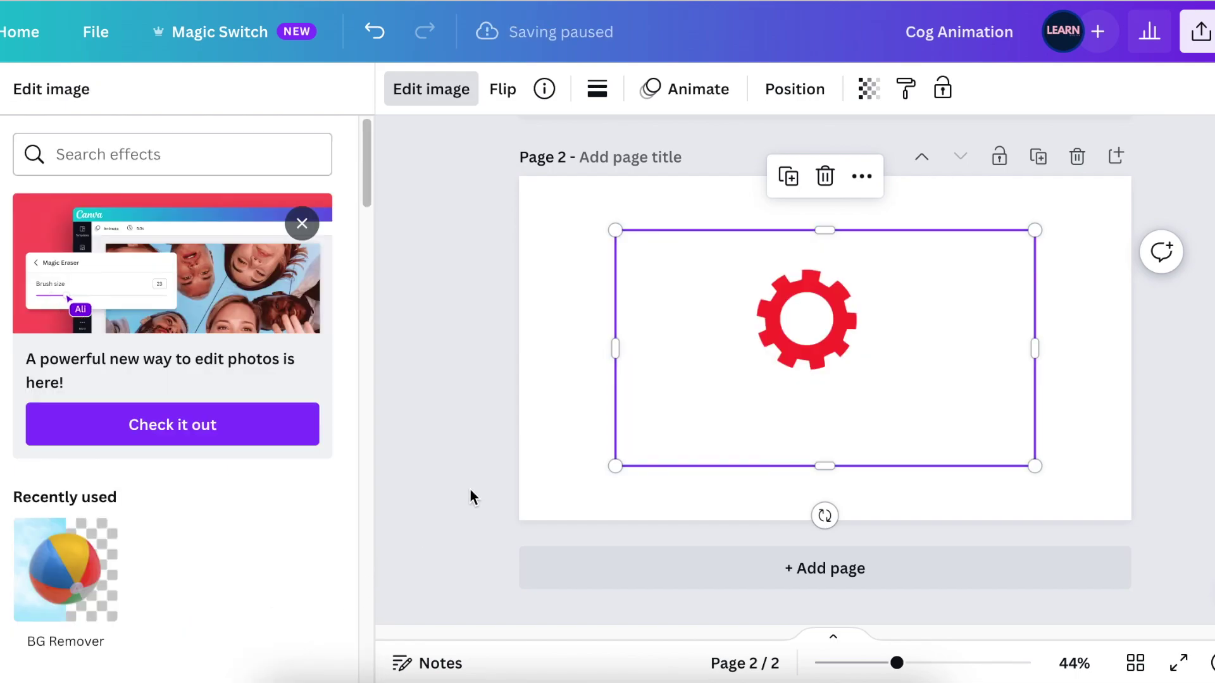
click(495, 279)
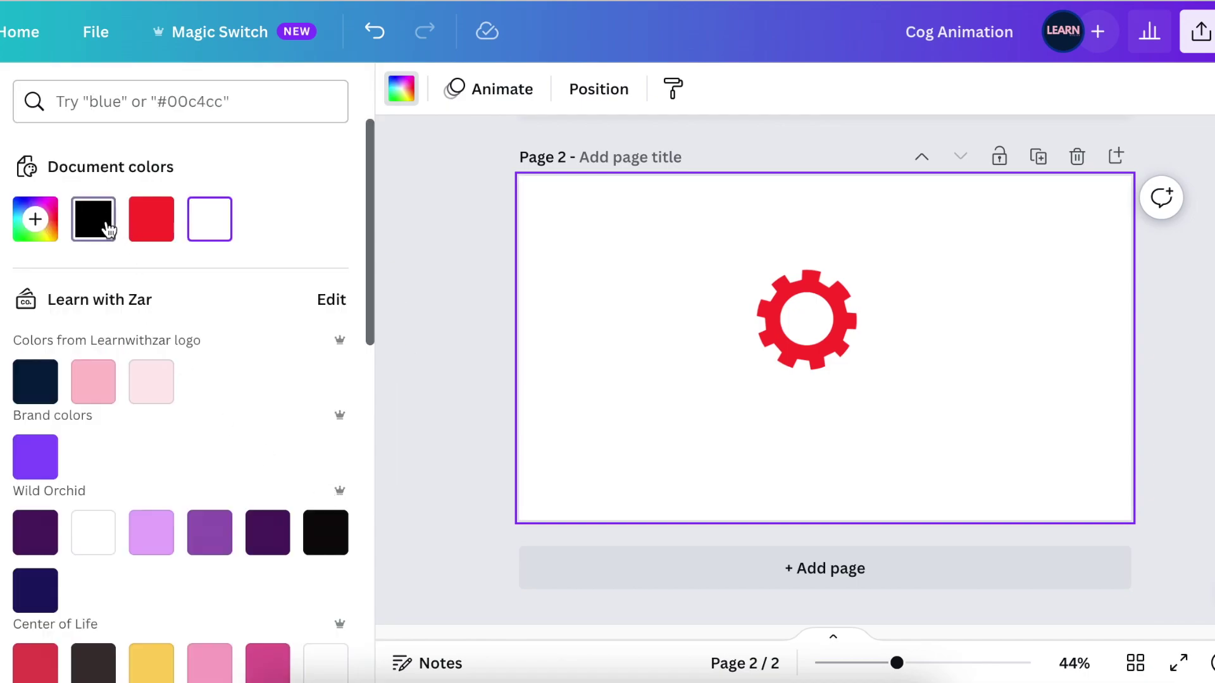
Make page 2's background black and shrink the red cog from its sides and bottom
click(108, 229)
click(476, 424)
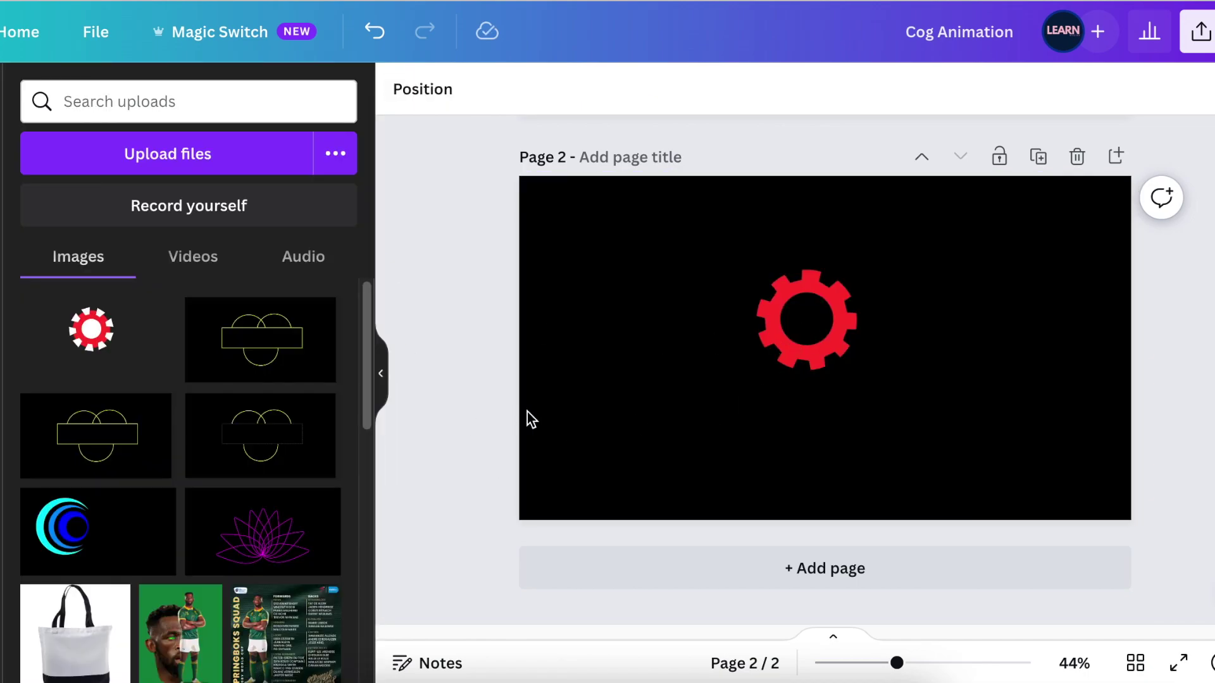
click(760, 390)
drag(1033, 343, 875, 348)
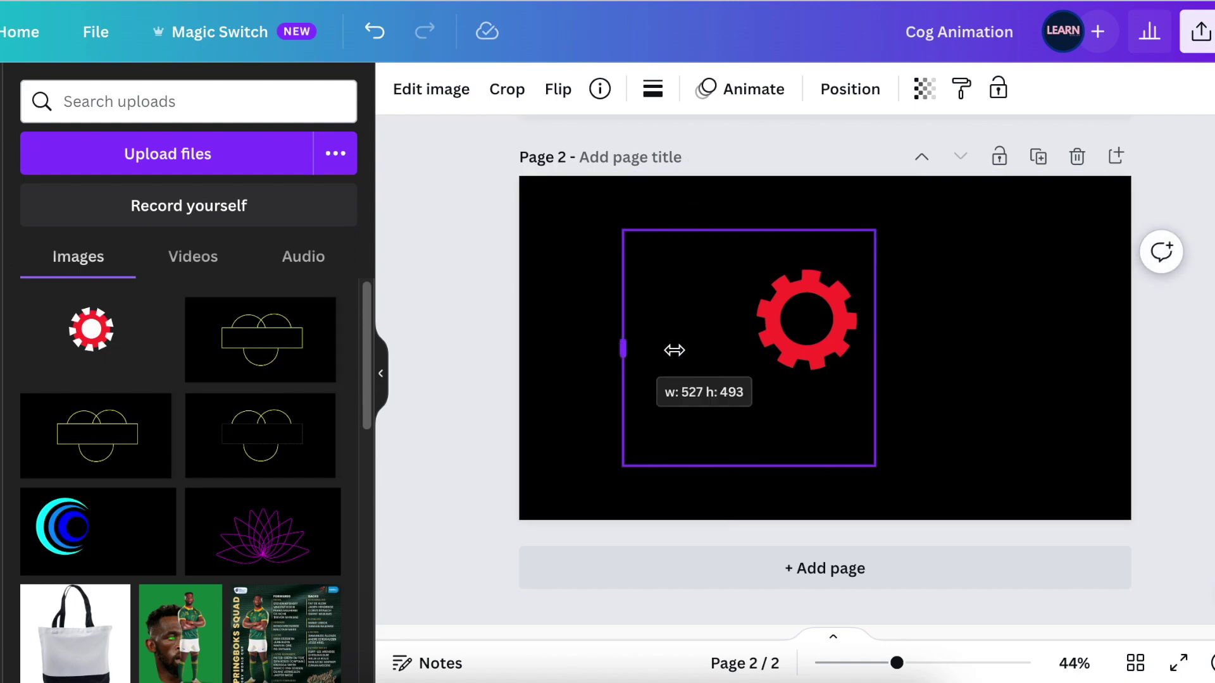
drag(608, 345, 746, 348)
mouse_move(810, 467)
mouse_down()
mouse_move(809, 378)
mouse_move(927, 433)
mouse_up()
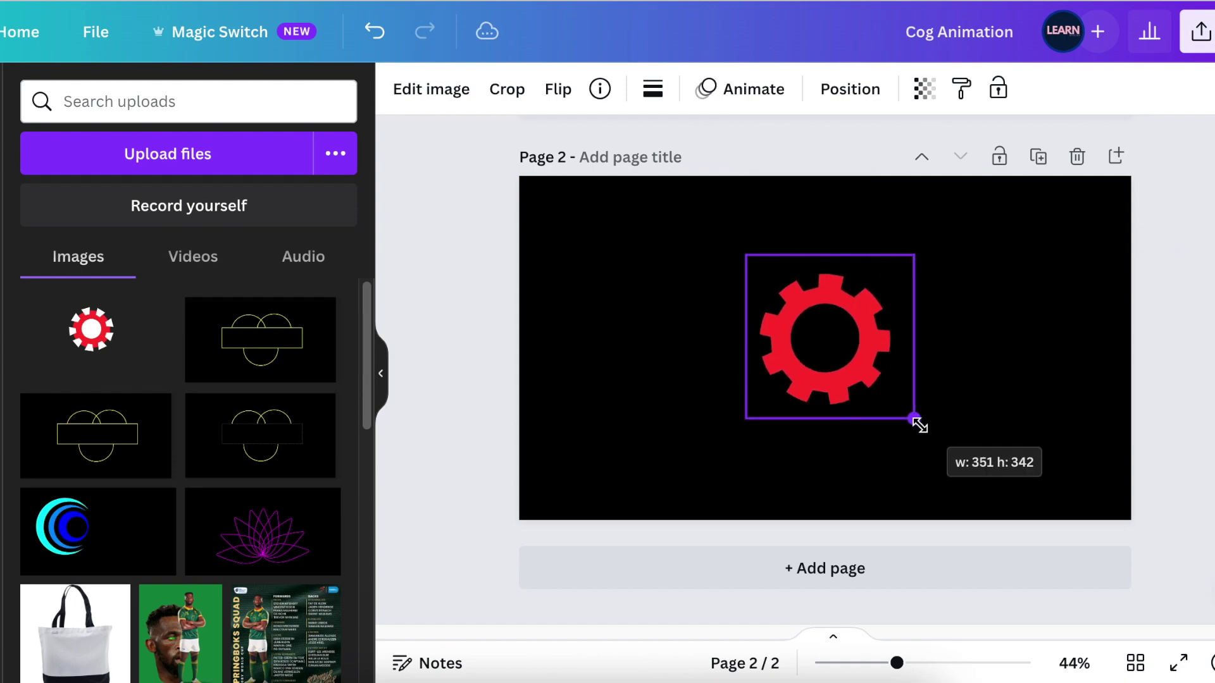
Move the cog up-left, then duplicate it and make the copy slightly smaller
mouse_move(838, 346)
mouse_down()
mouse_move(792, 309)
mouse_move(914, 378)
mouse_up()
key(ctrl+d)
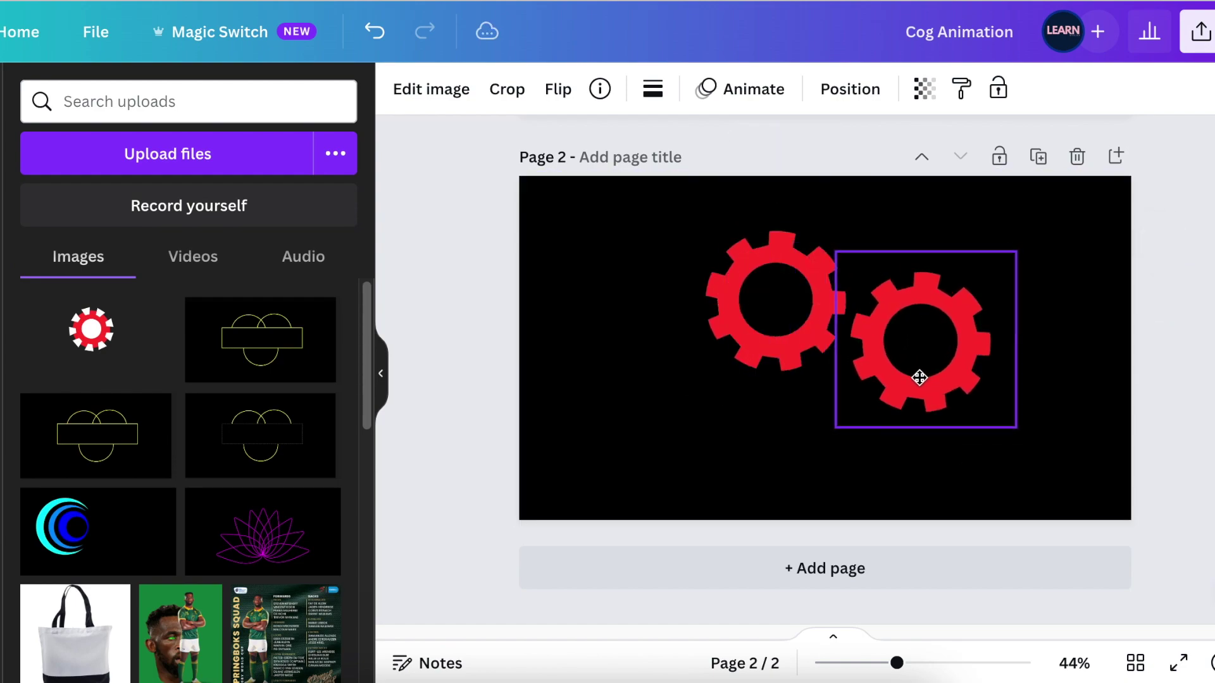
drag(1008, 253, 974, 275)
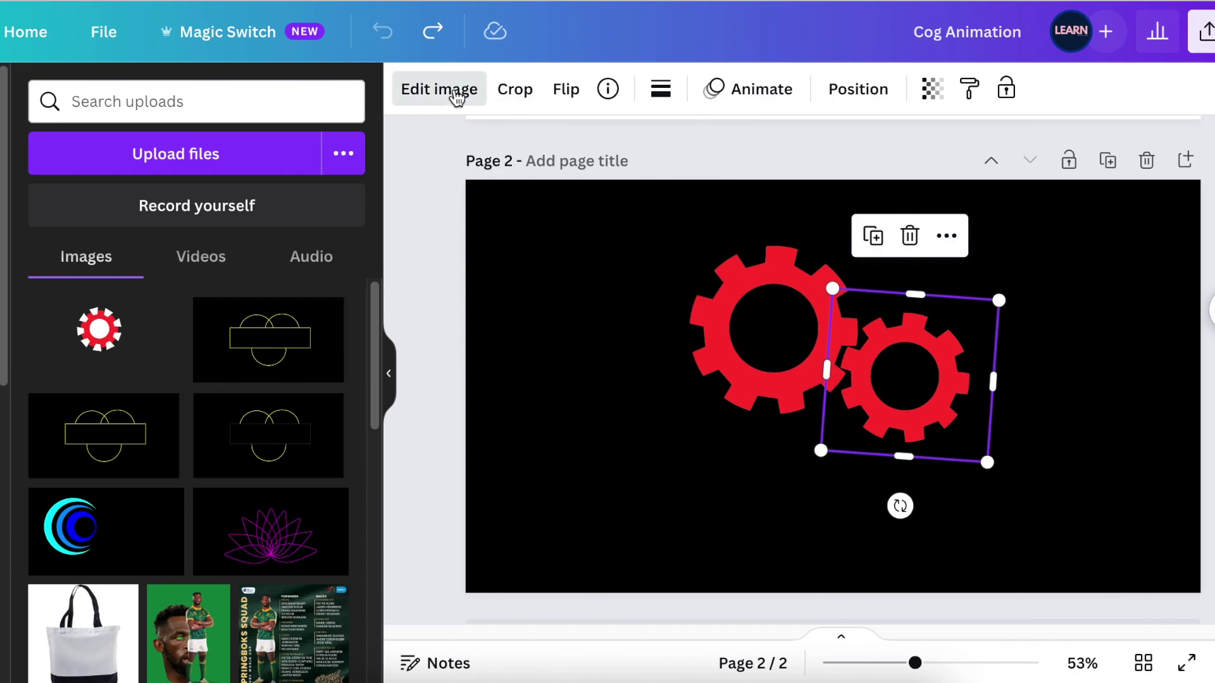
Apply the Myrtle Duotone effect to the smaller cog
click(455, 94)
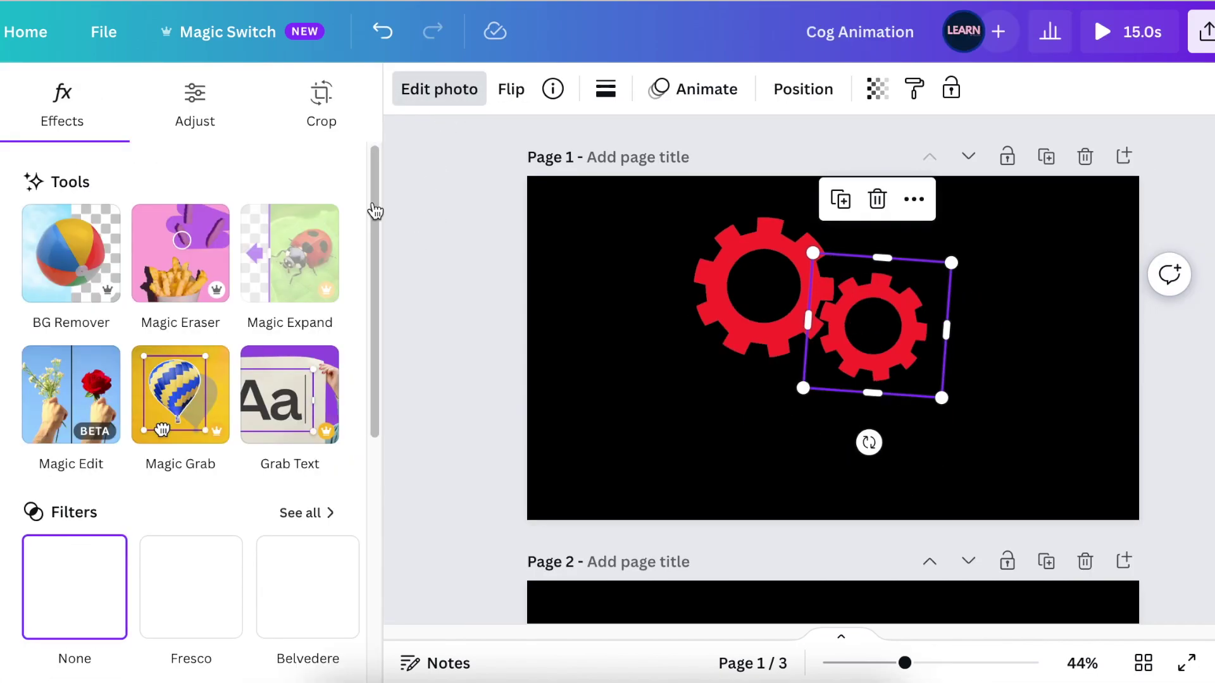
drag(375, 217, 376, 400)
scroll(376, 400, down, 2)
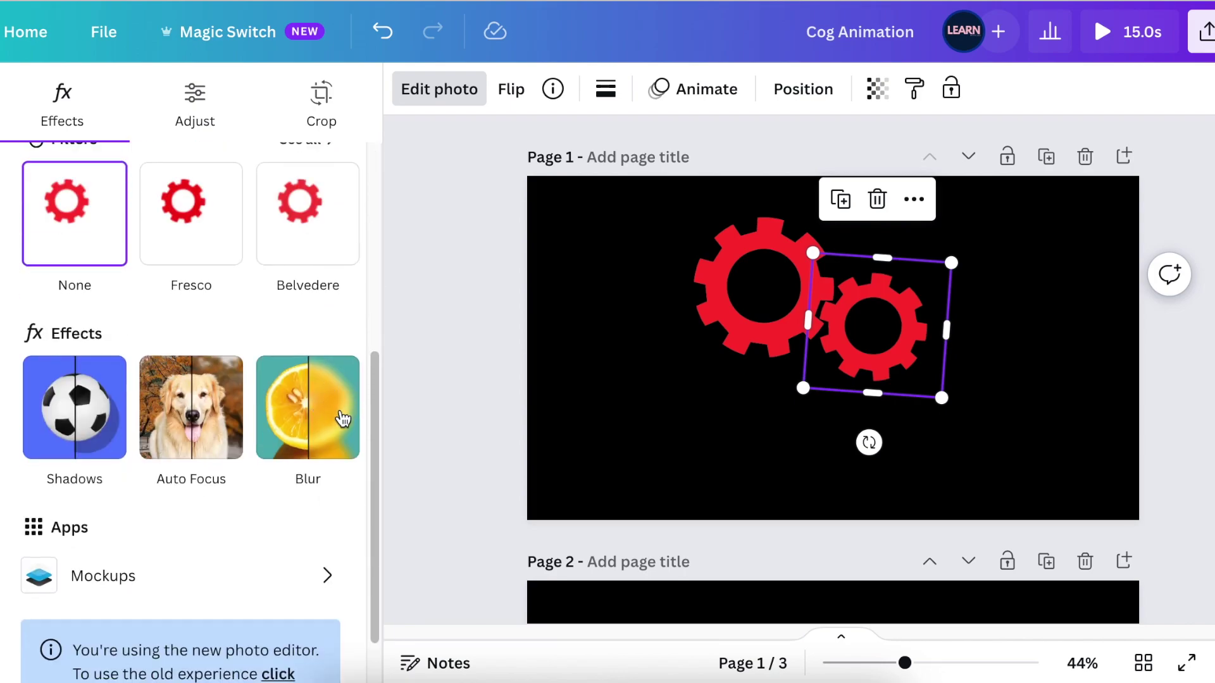
click(332, 406)
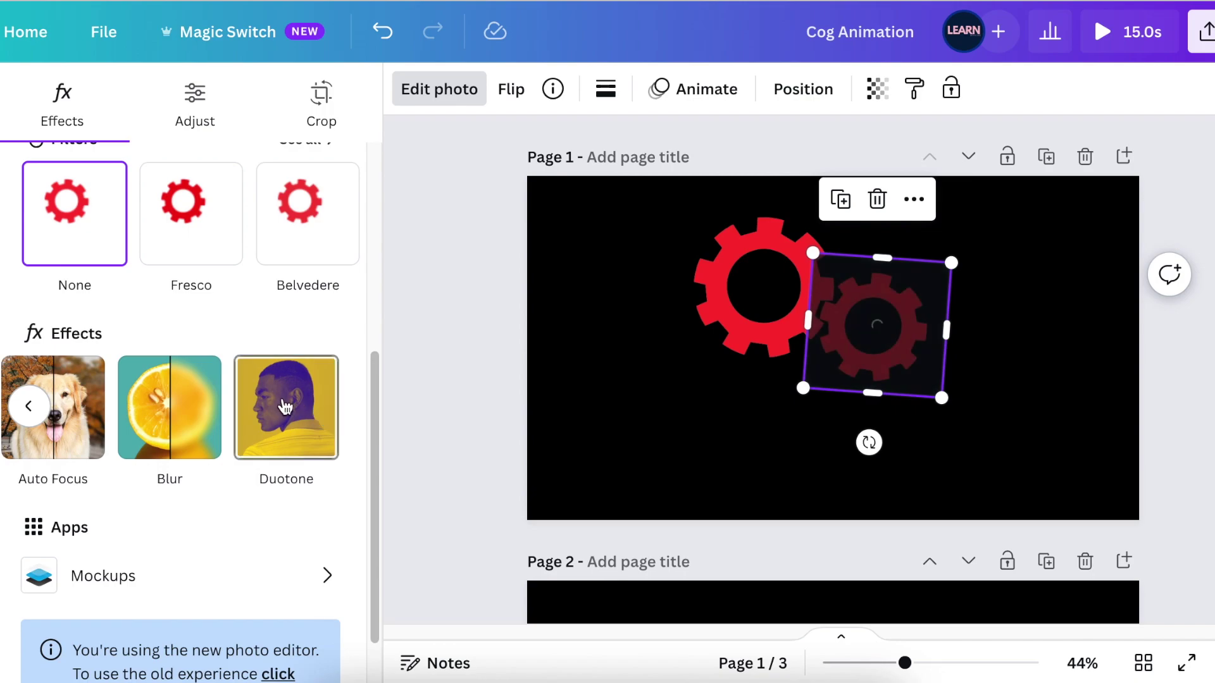
click(283, 405)
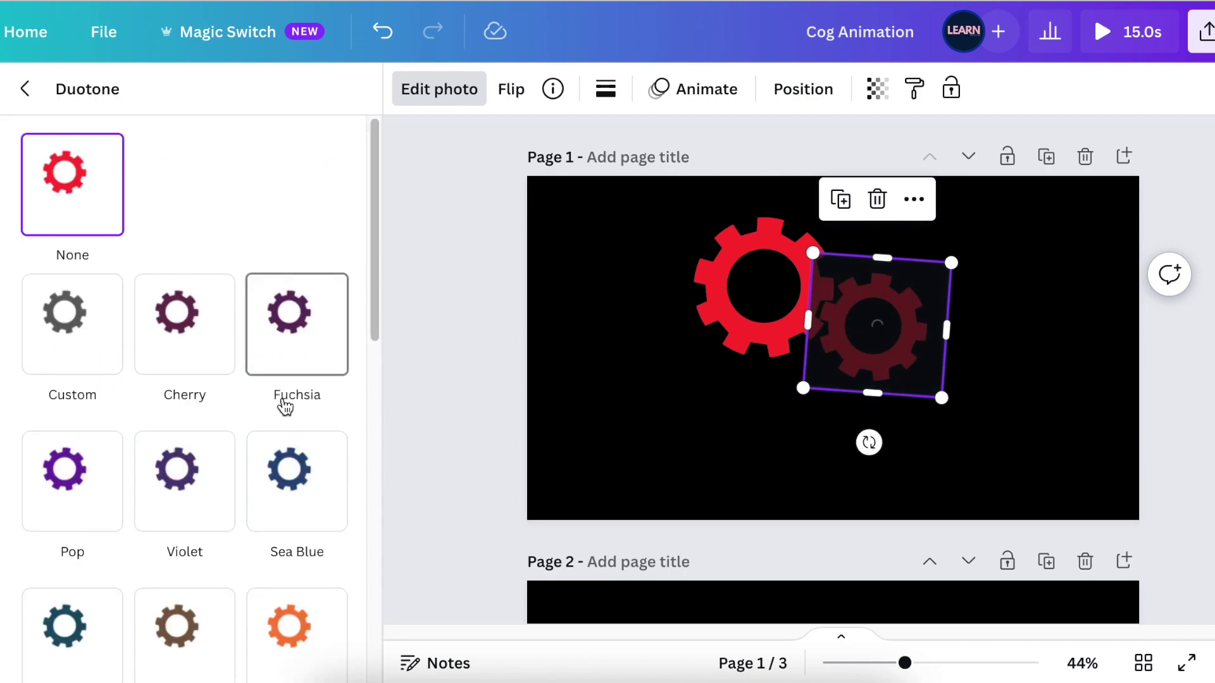
mouse_move(377, 215)
mouse_down()
mouse_move(376, 513)
mouse_move(374, 499)
mouse_move(337, 548)
mouse_up()
click(61, 491)
Paste the shadows' dark green hex into highlights so the cog is solid green
click(324, 495)
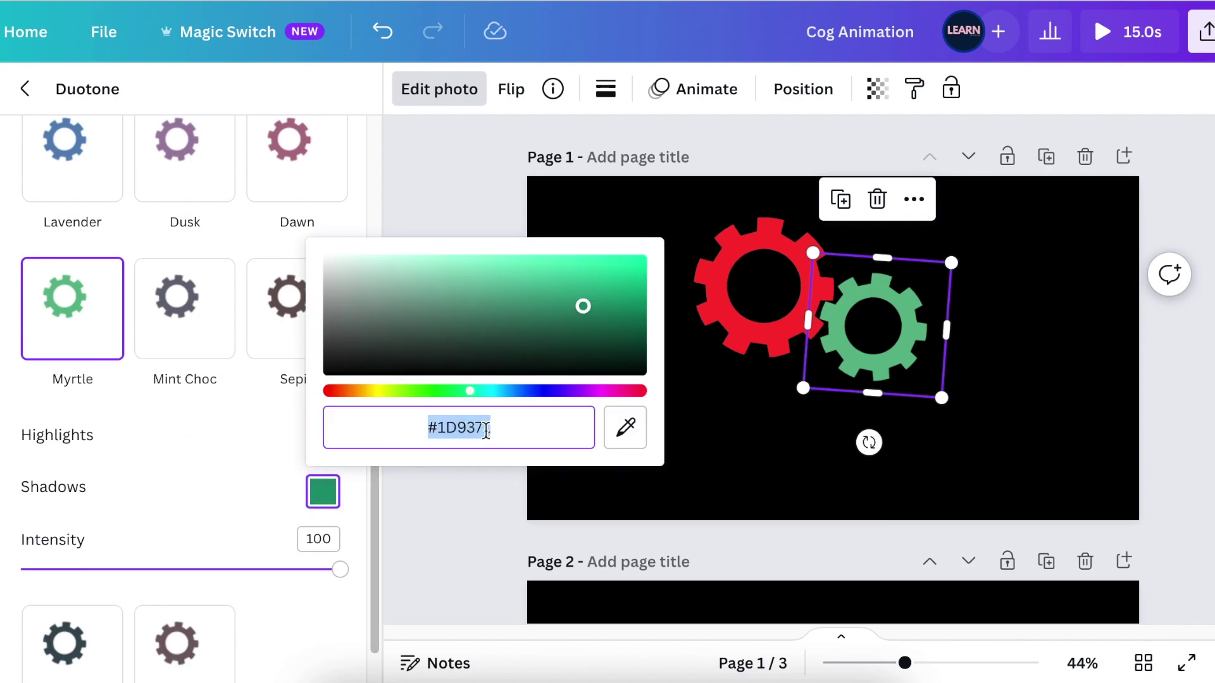
click(224, 456)
click(328, 453)
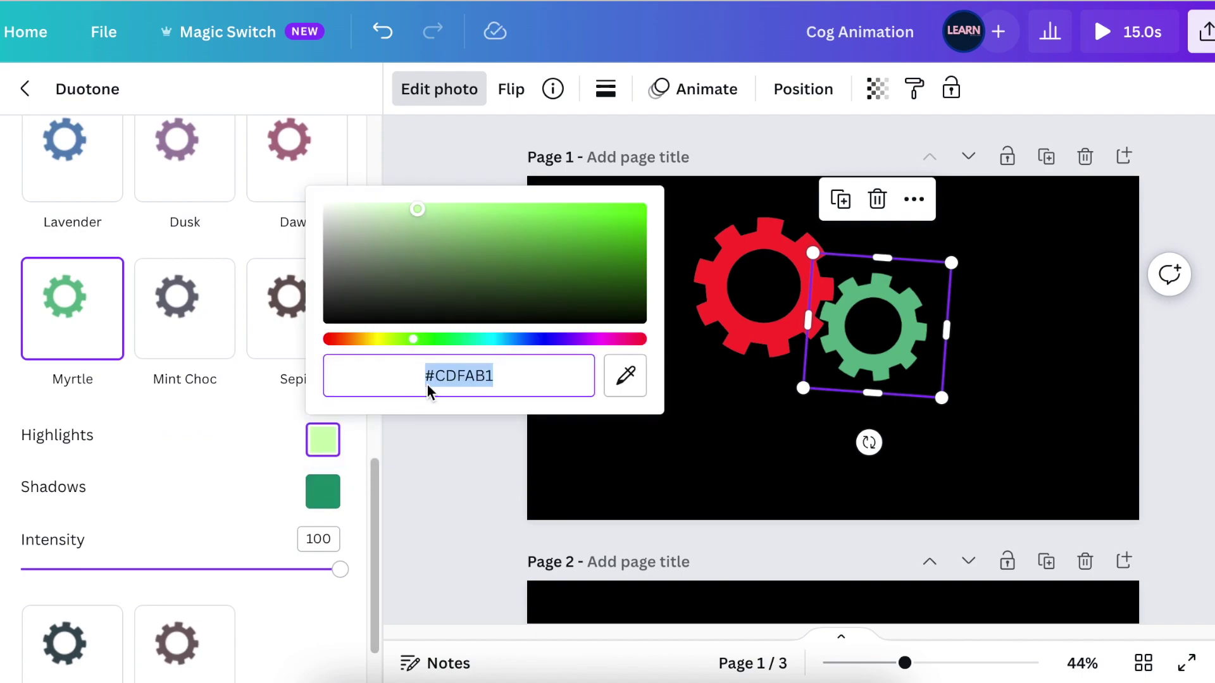
key(ctrl+v)
click(259, 464)
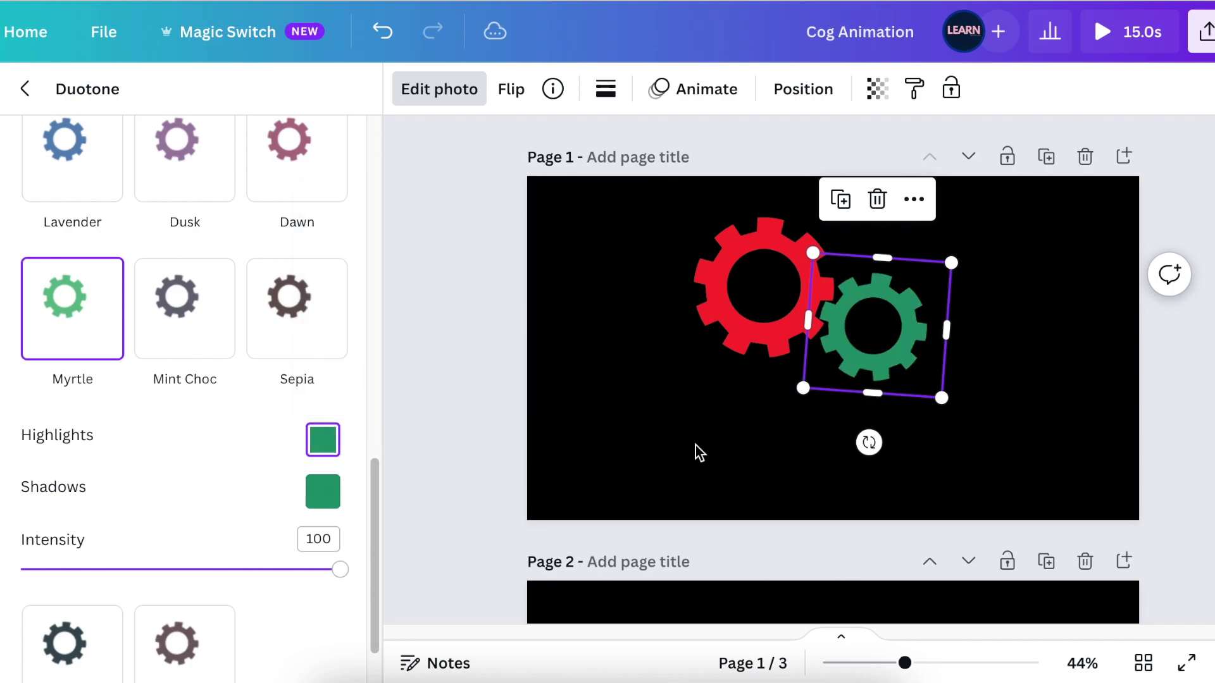
click(743, 465)
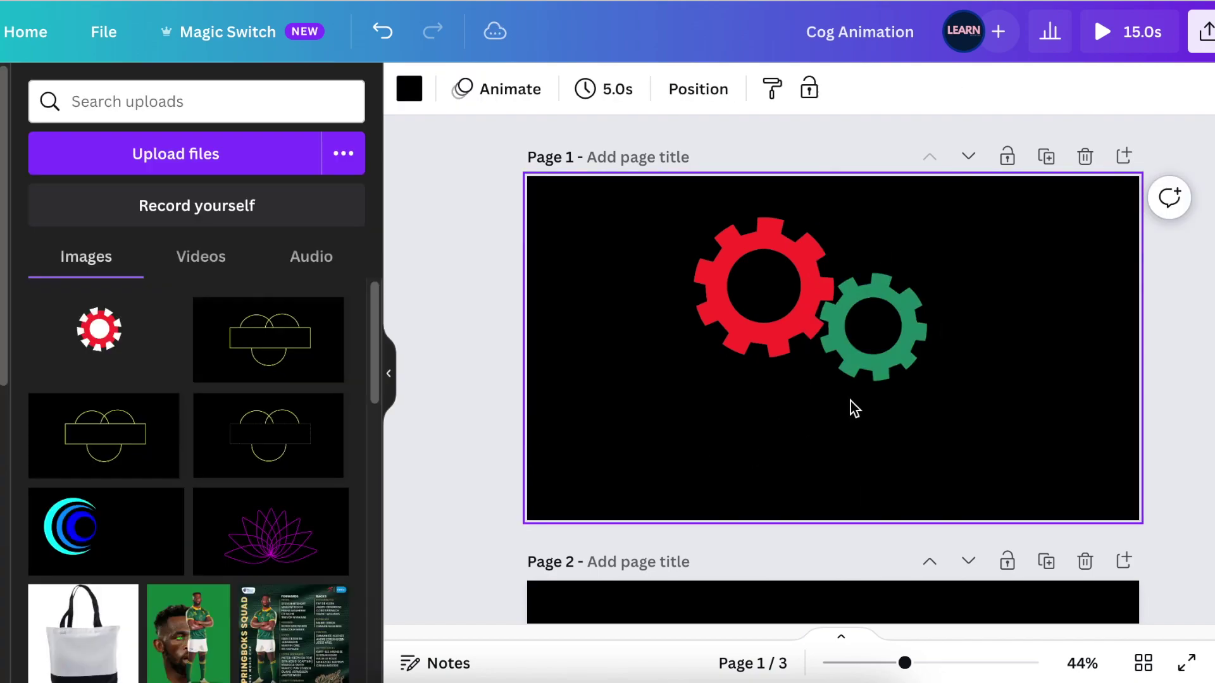
click(829, 361)
Duplicate the red cog, shrink and tilt the copy, and place it below
click(733, 428)
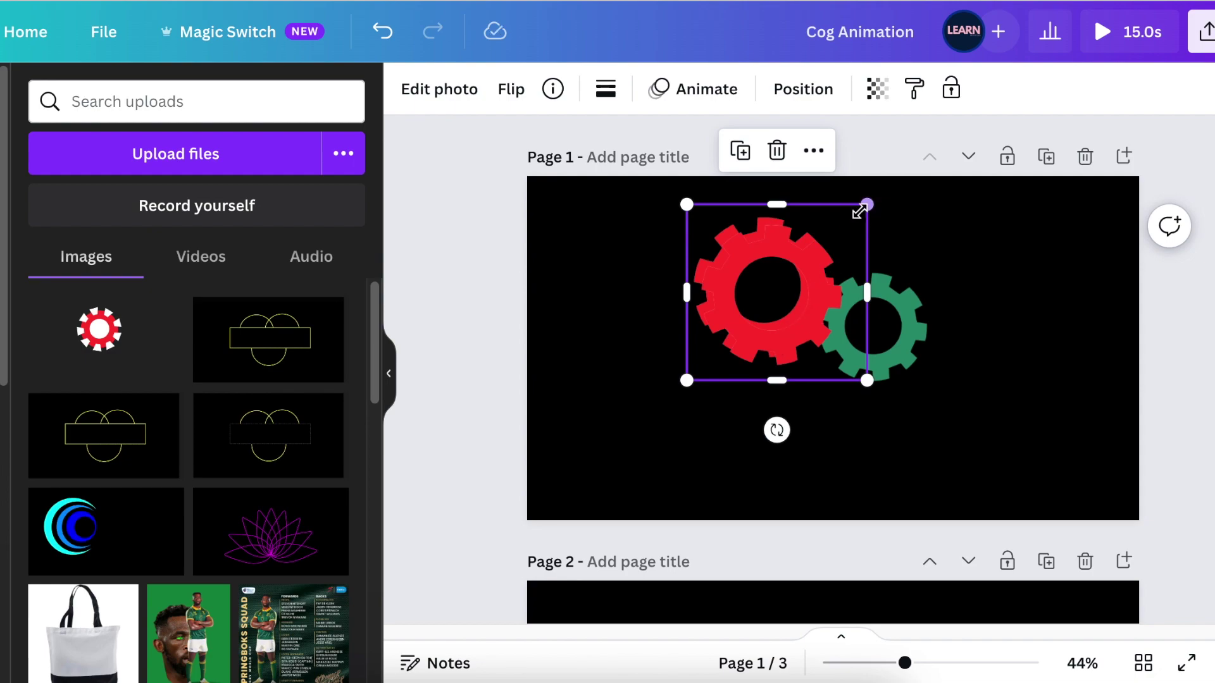
drag(867, 204, 803, 266)
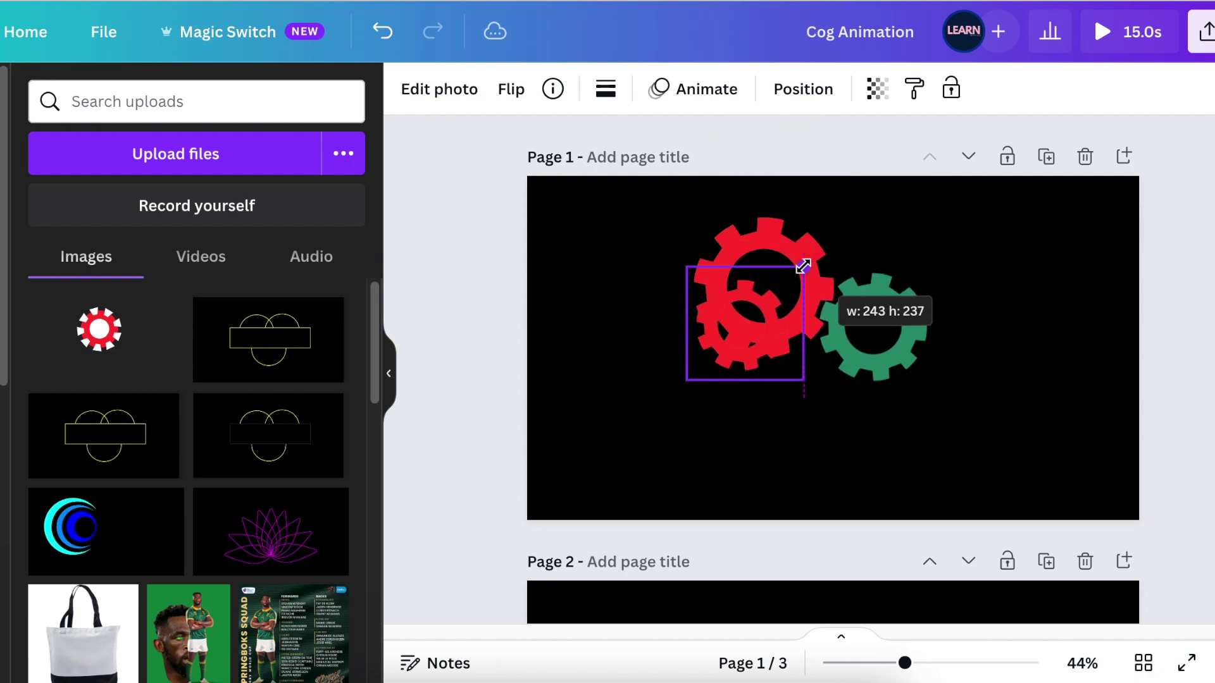
mouse_move(783, 328)
mouse_down()
mouse_move(797, 405)
mouse_move(891, 464)
mouse_up()
drag(832, 513, 831, 512)
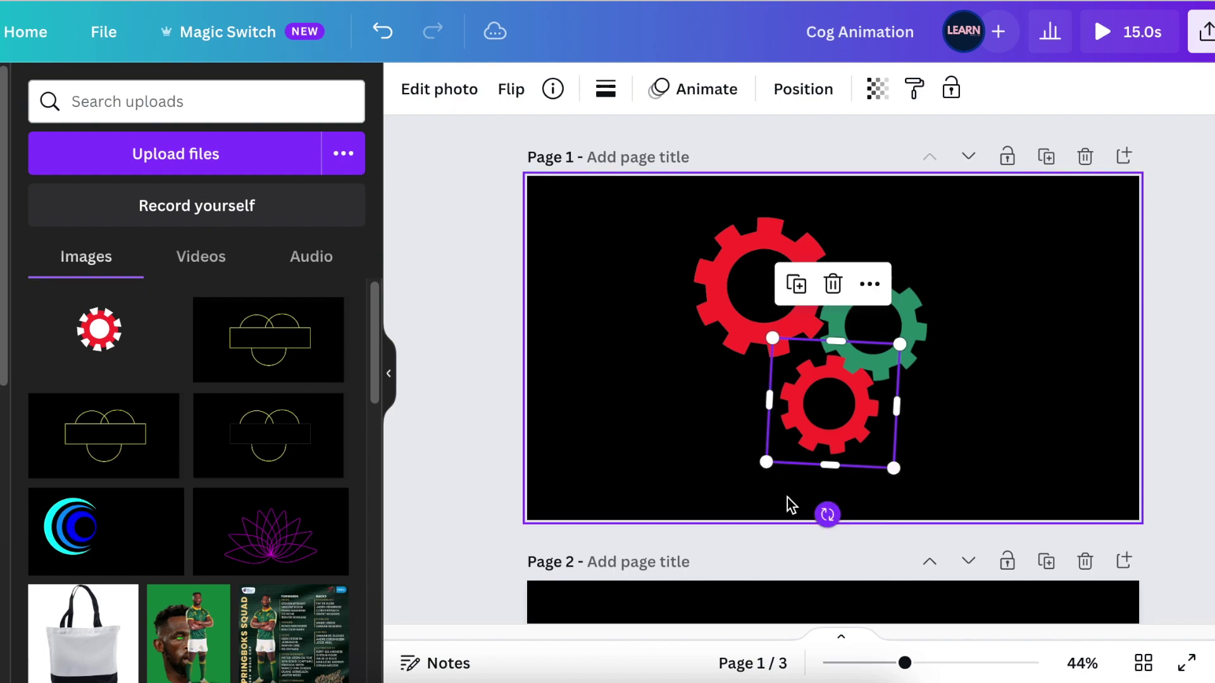
drag(764, 467, 761, 469)
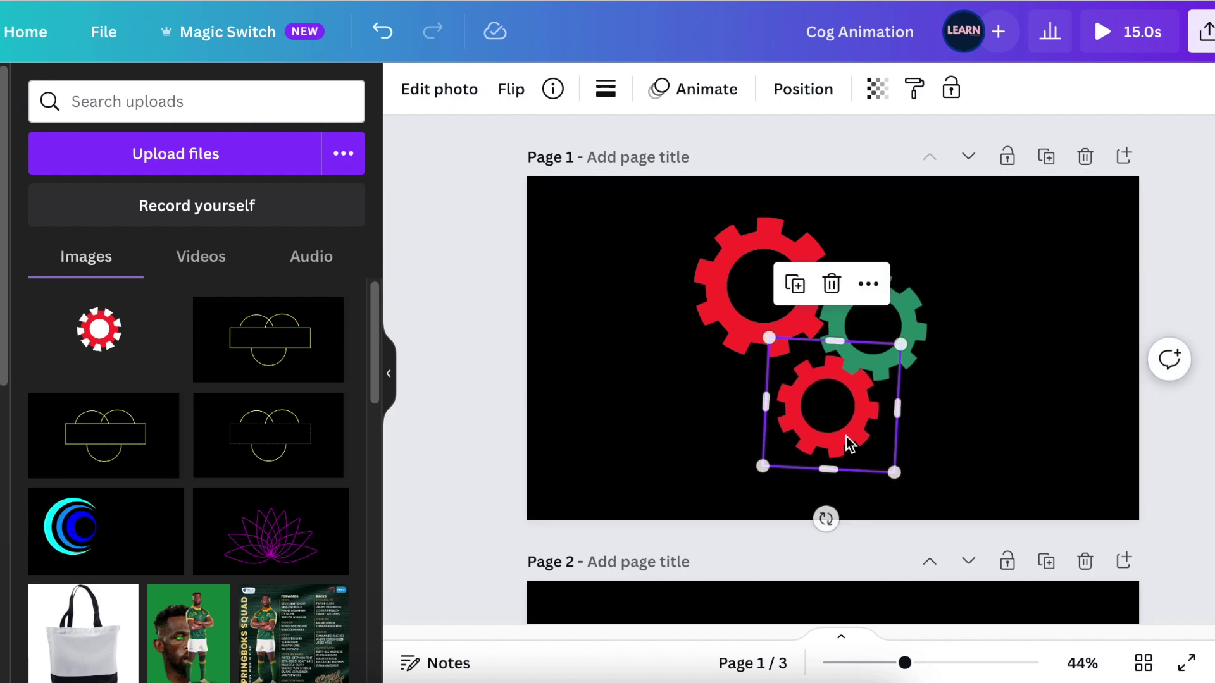
Give the small cog a Duotone shadows colour of #FCE746 to make it yellow
click(442, 92)
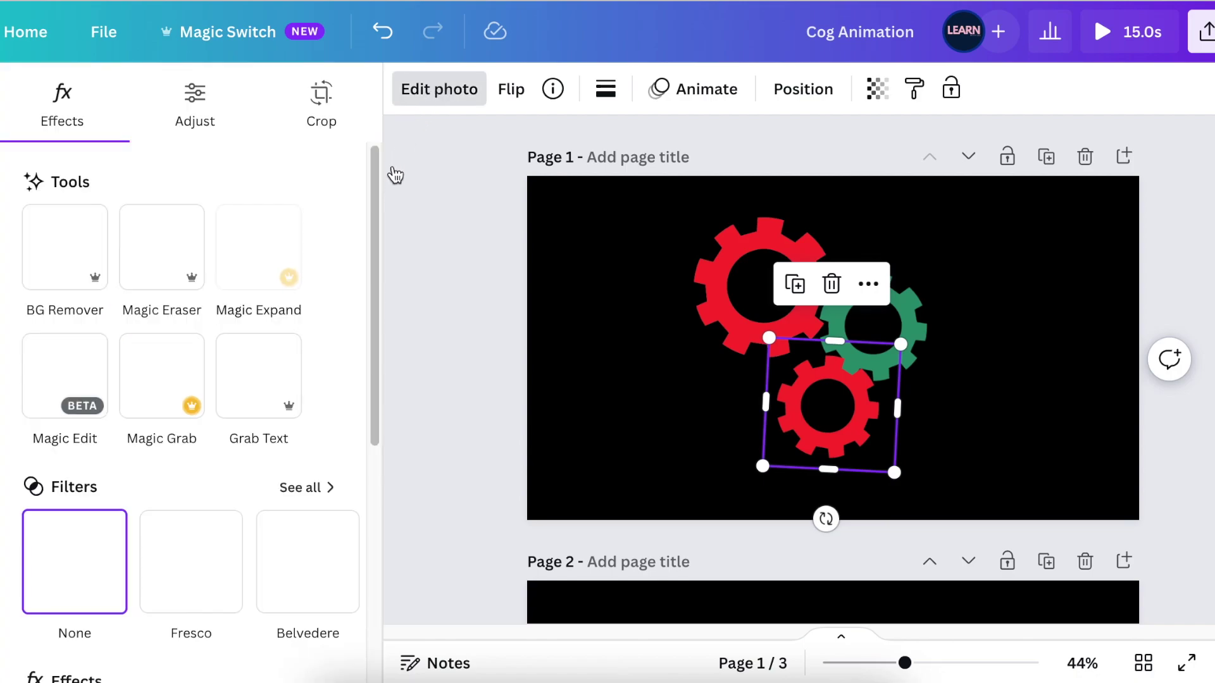
drag(376, 210, 407, 426)
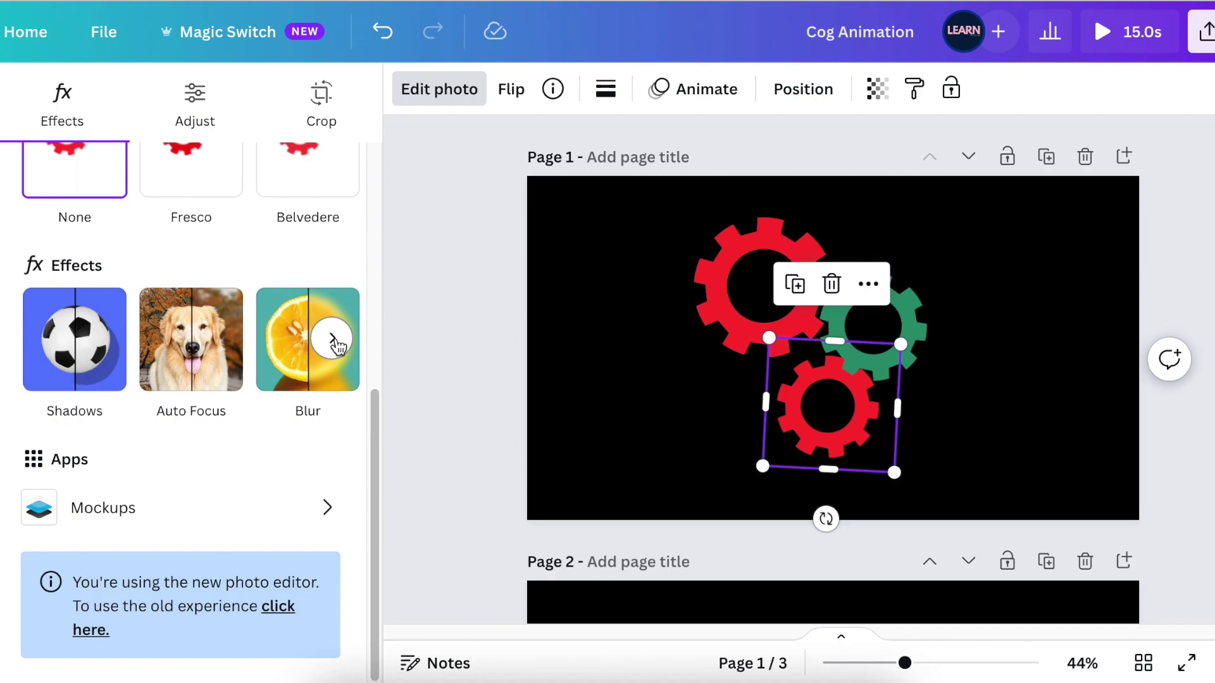
click(334, 342)
click(322, 273)
text(#FCE746)
click(620, 457)
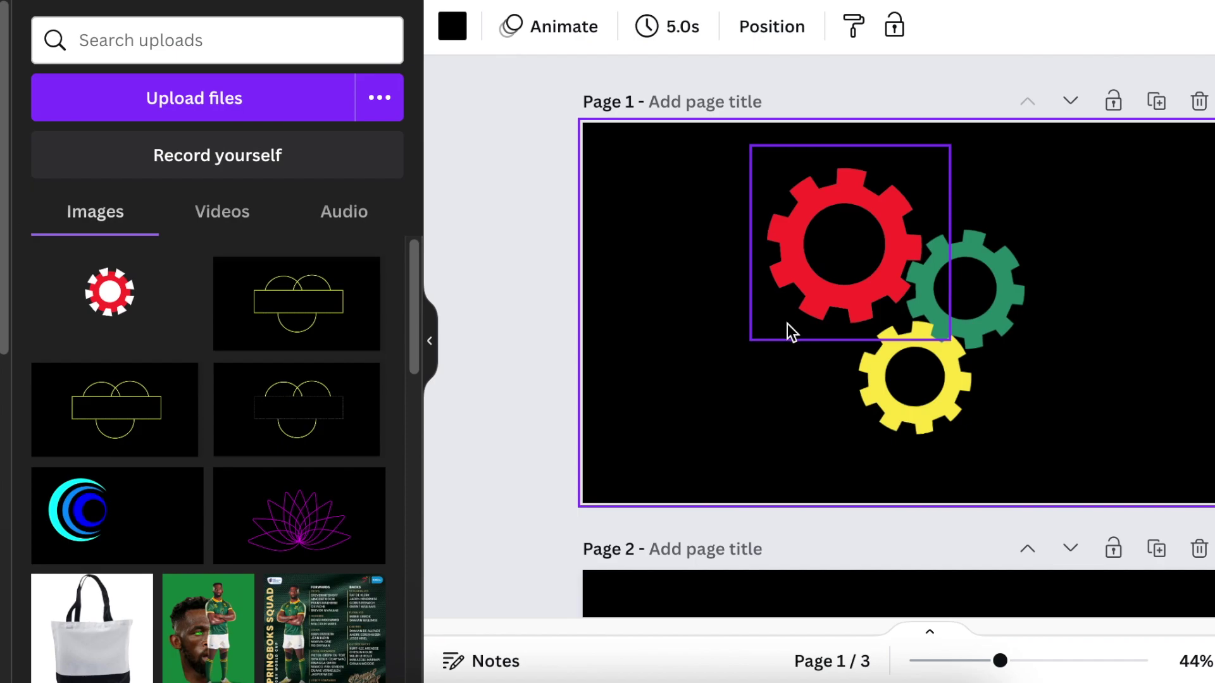
click(787, 324)
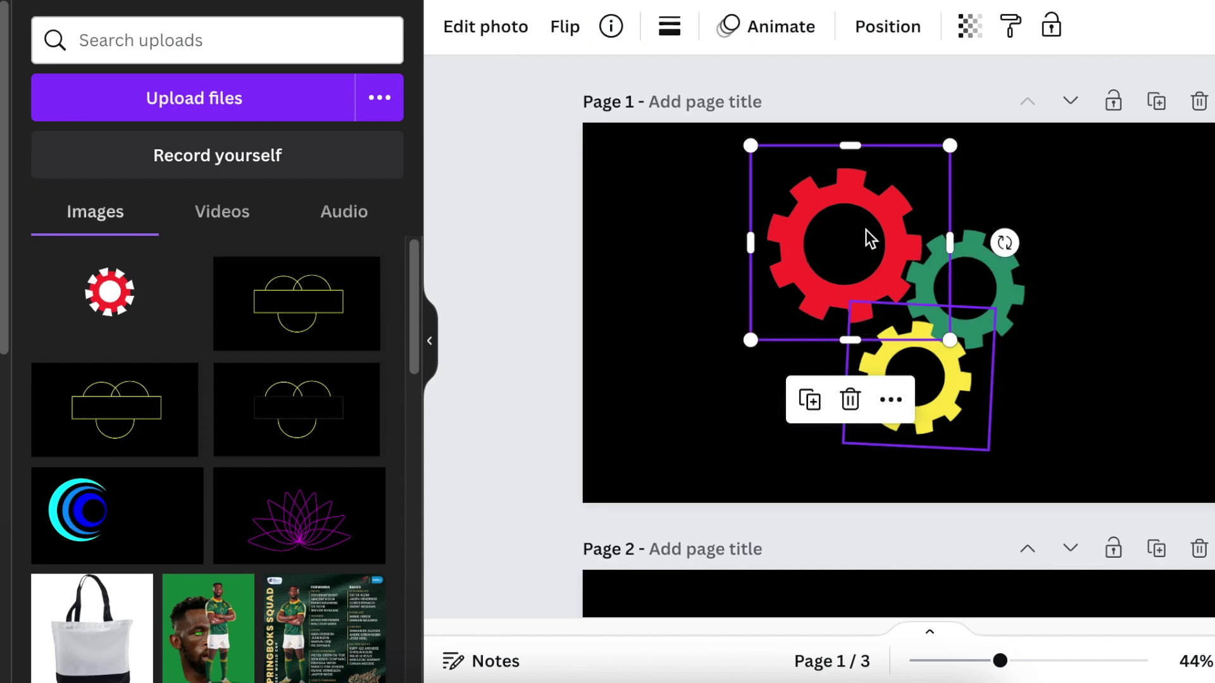
Apply the Rotate motion effect to the large red cog, set to clockwise
click(800, 31)
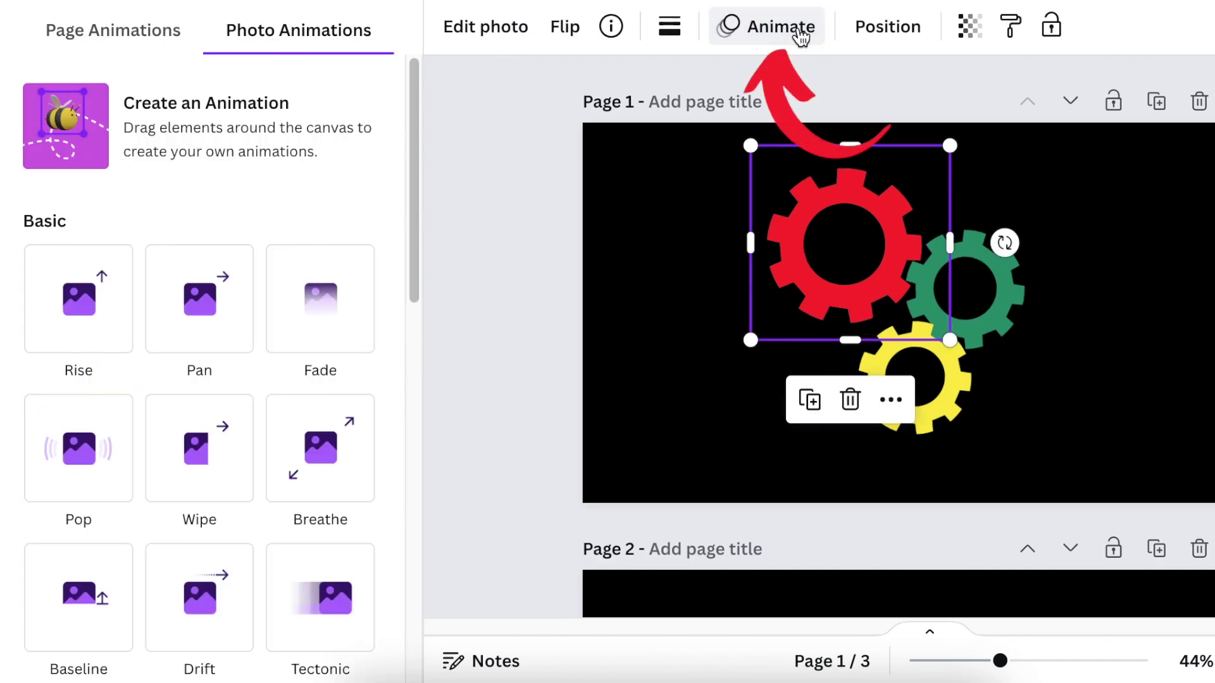
drag(416, 143, 396, 458)
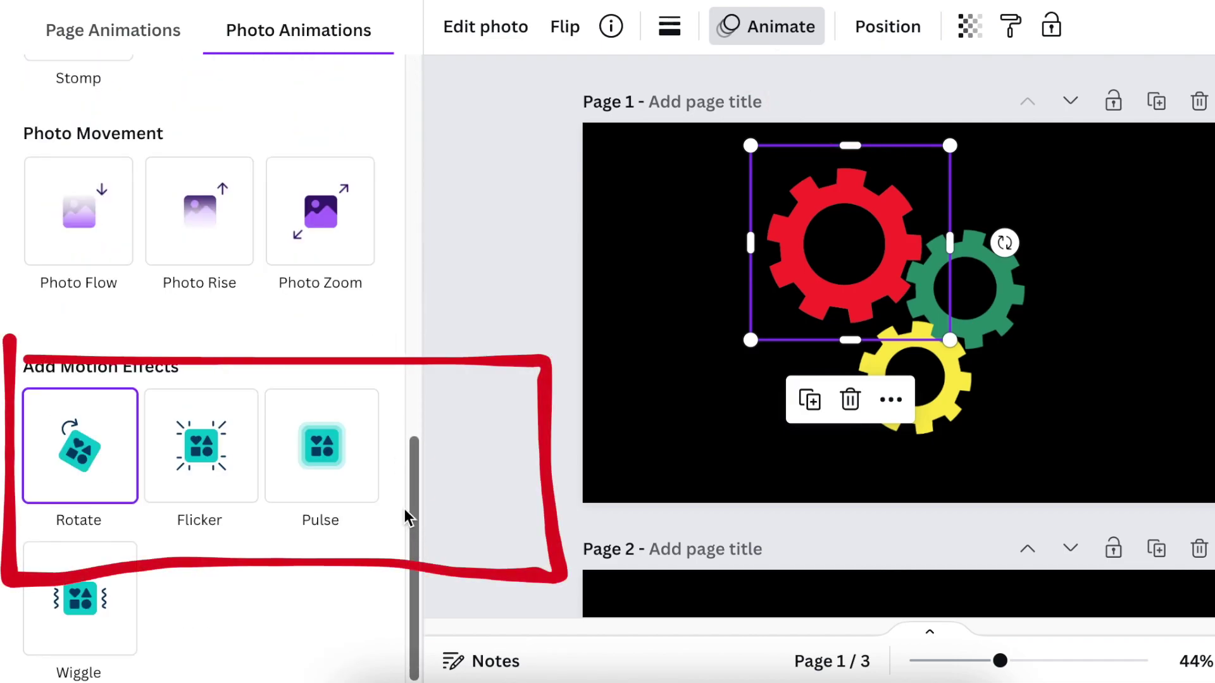
click(75, 457)
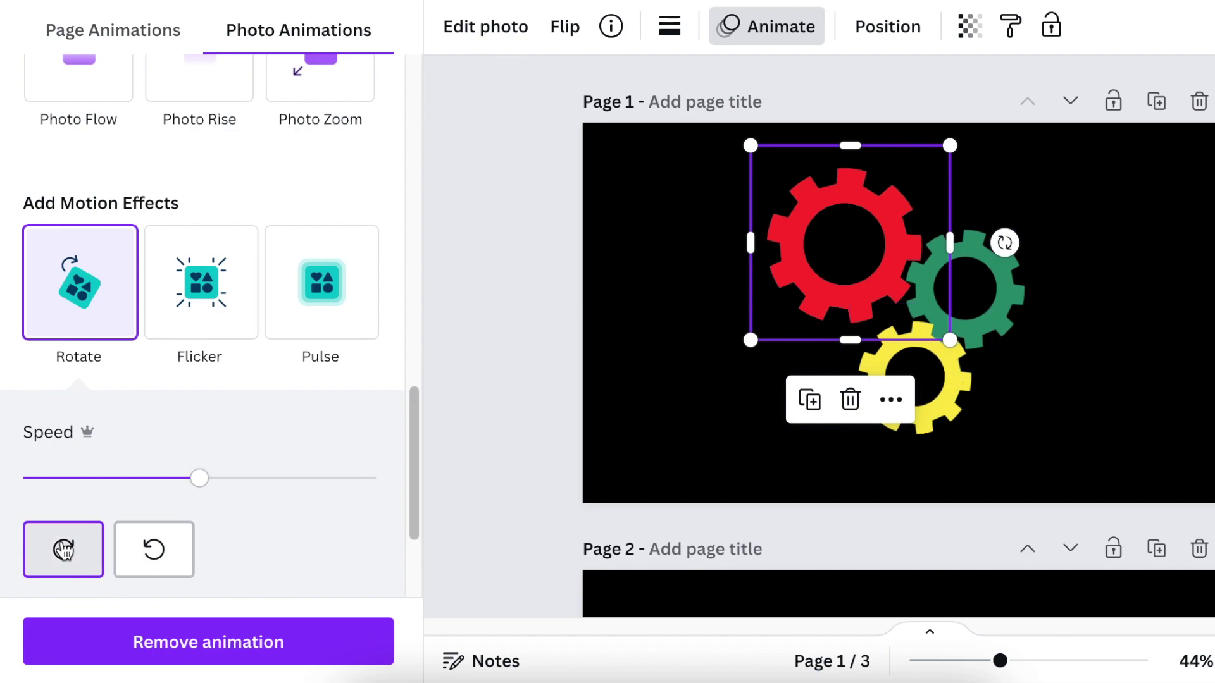
click(63, 550)
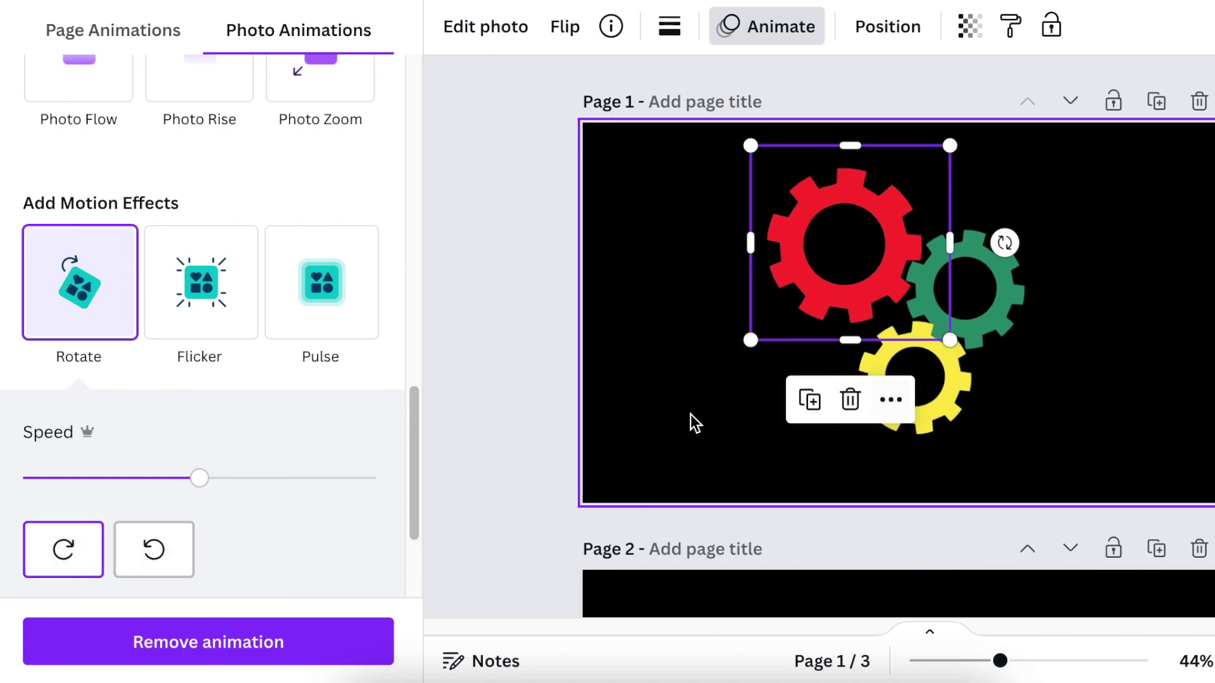
click(713, 403)
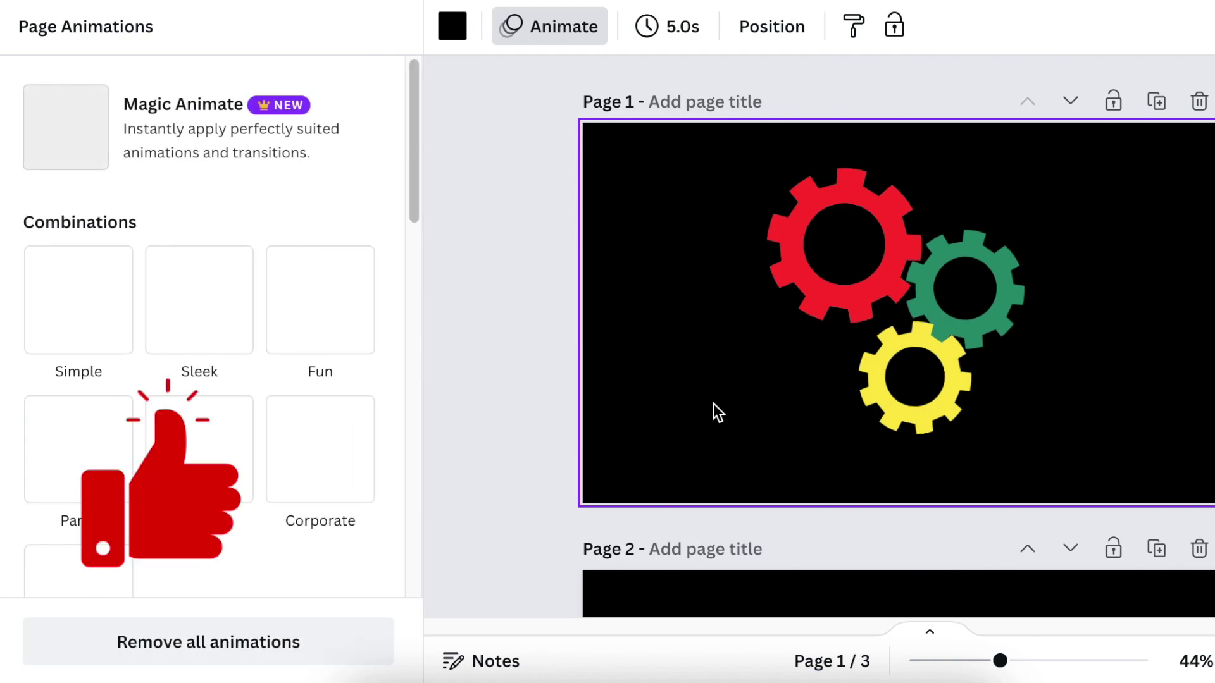